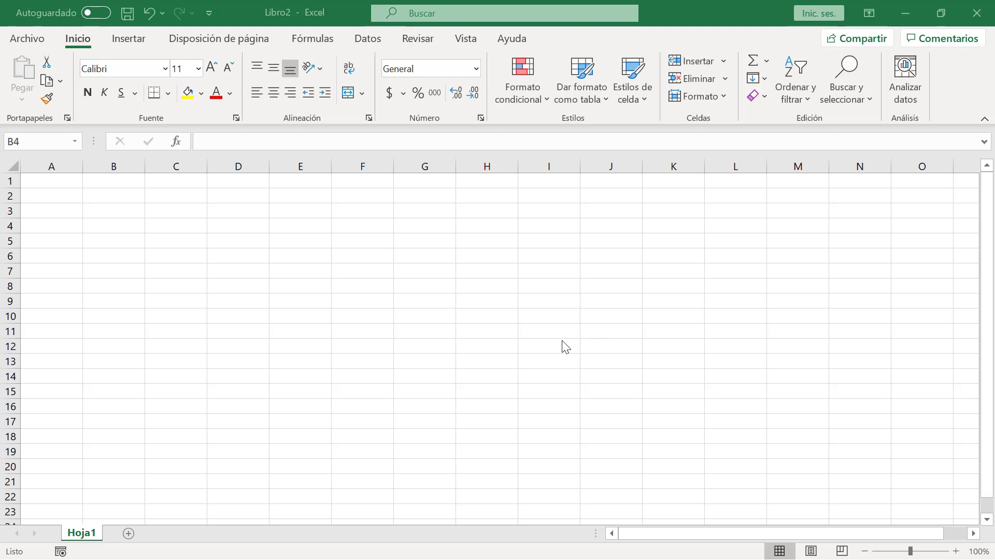
Step: Enter the title "Boleta" in cell B4
{"action": "double_click", "coordinate": [120, 225]}
{"action": "left_click", "coordinate": [163, 227]}
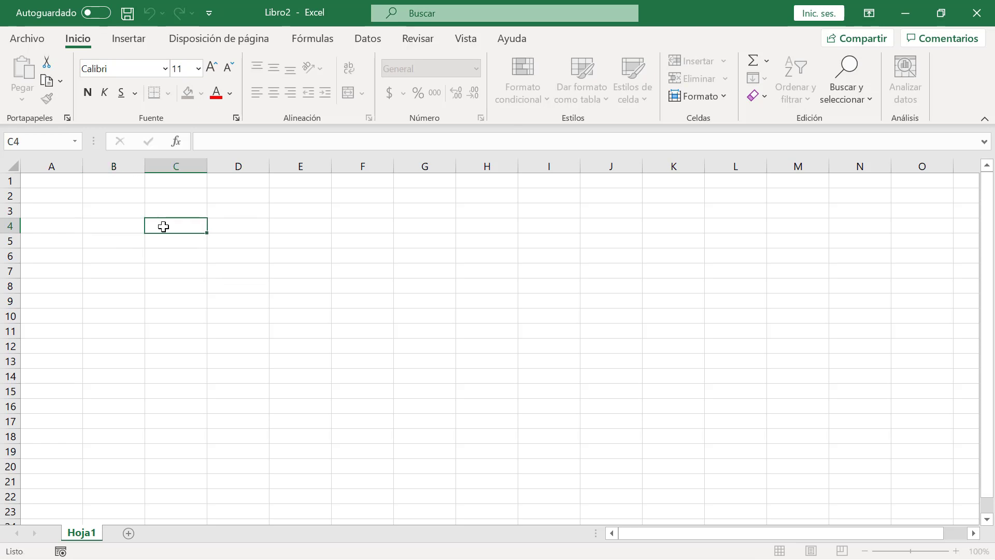
{"action": "double_click", "coordinate": [127, 227]}
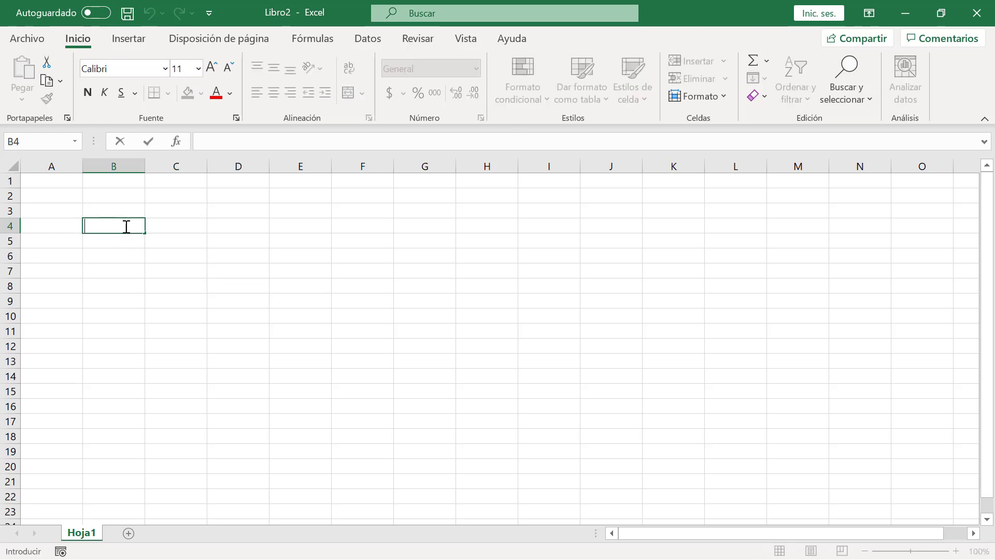
{"action": "left_click", "coordinate": [159, 226]}
{"action": "left_click", "coordinate": [125, 226]}
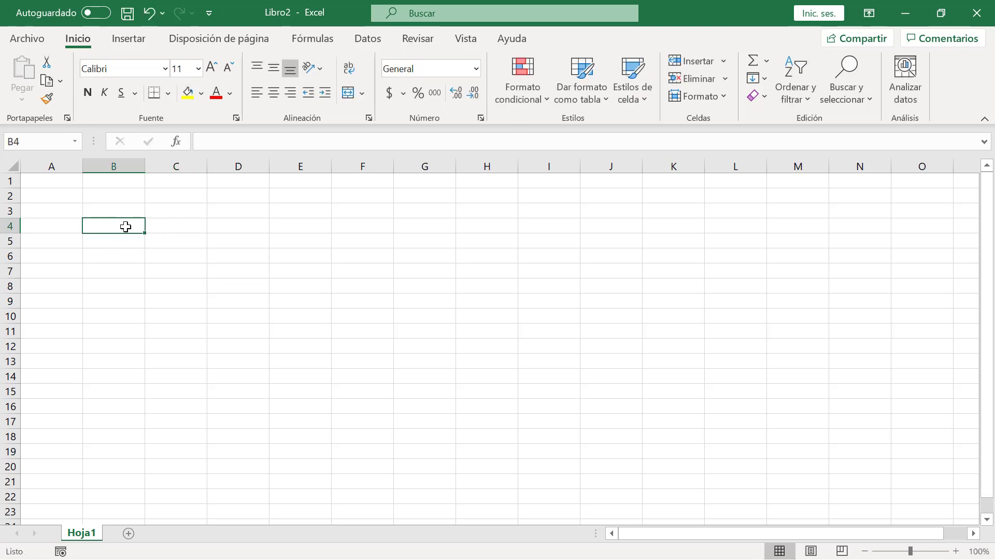
{"action": "type", "text": "Boleta"}
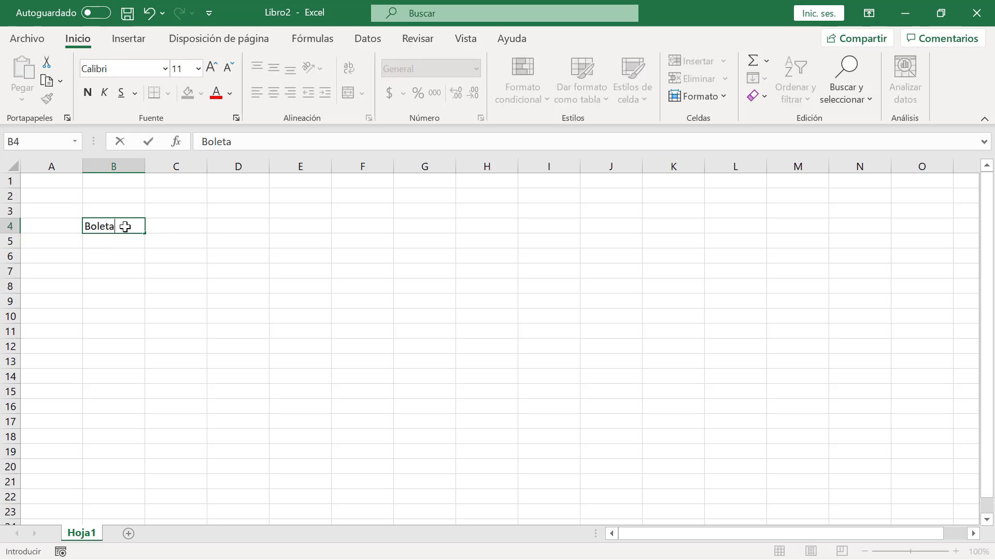
Step: Enter the column headers Alumno, Materia and Calificación in cells B6, C6 and D6
{"action": "key", "text": "Right"}
{"action": "key", "text": "Down"}
{"action": "key", "text": "Left"}
{"action": "key", "text": "Left"}
{"action": "key", "text": "Down"}
{"action": "key", "text": "Right"}
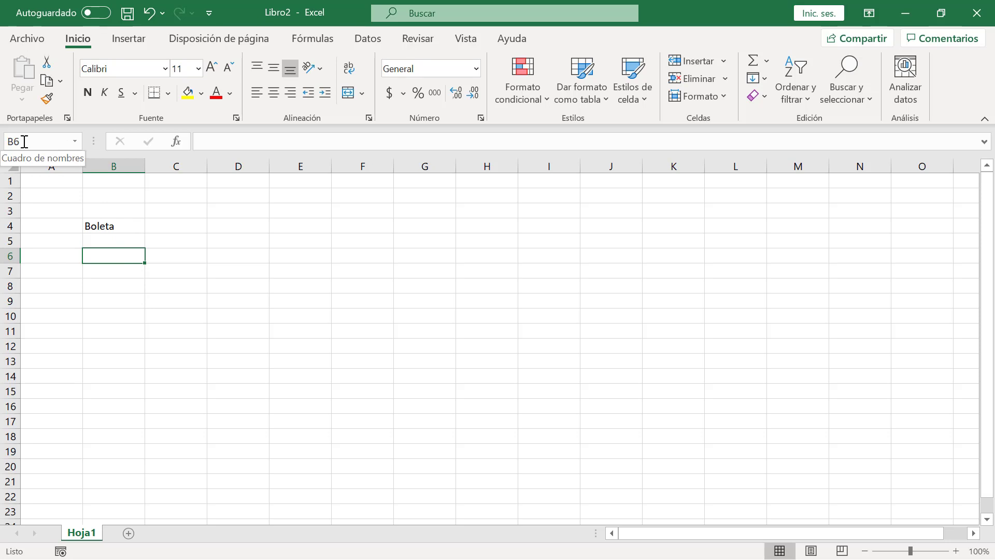
{"action": "left_click", "coordinate": [166, 253]}
{"action": "left_click", "coordinate": [122, 260]}
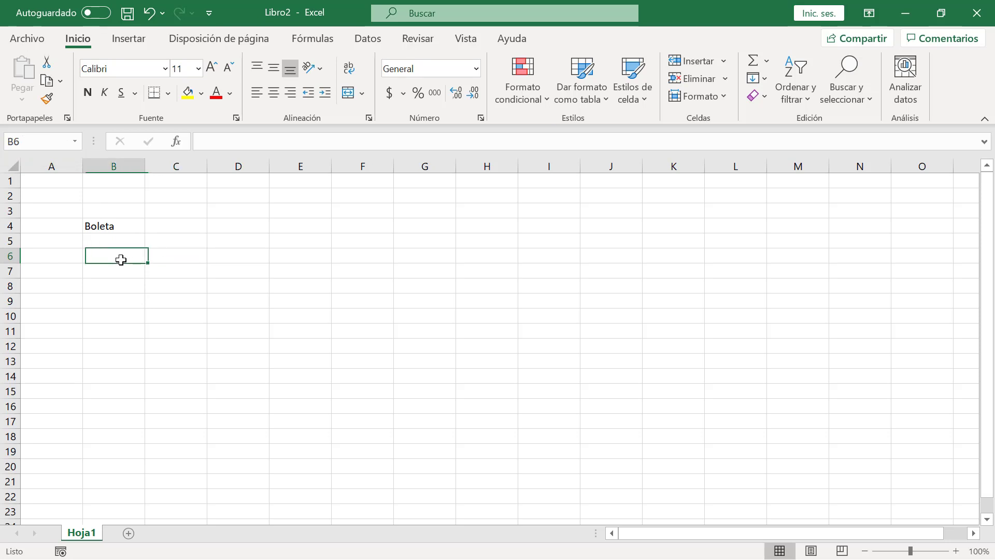
{"action": "type", "text": "Al"}
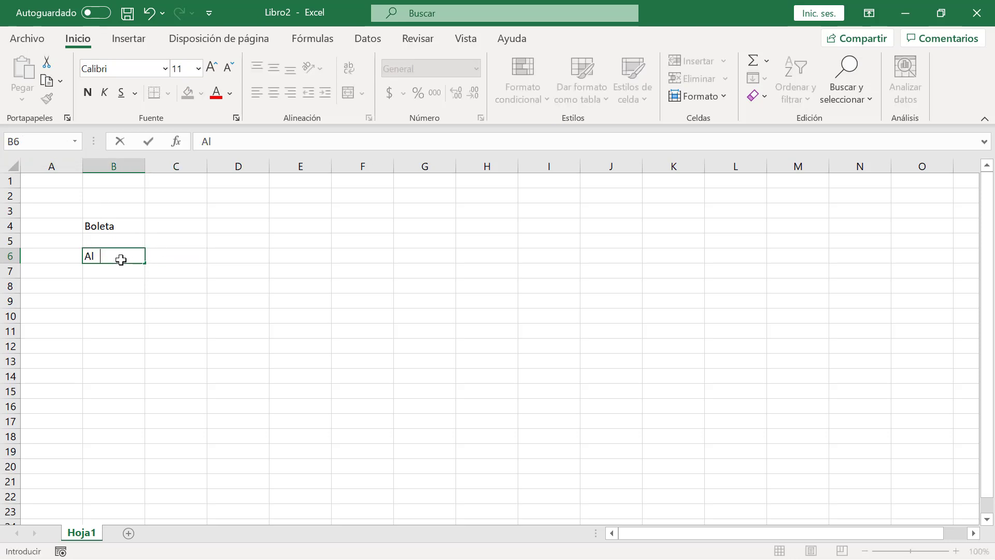
{"action": "type", "text": "umno"}
{"action": "key", "text": "Tab"}
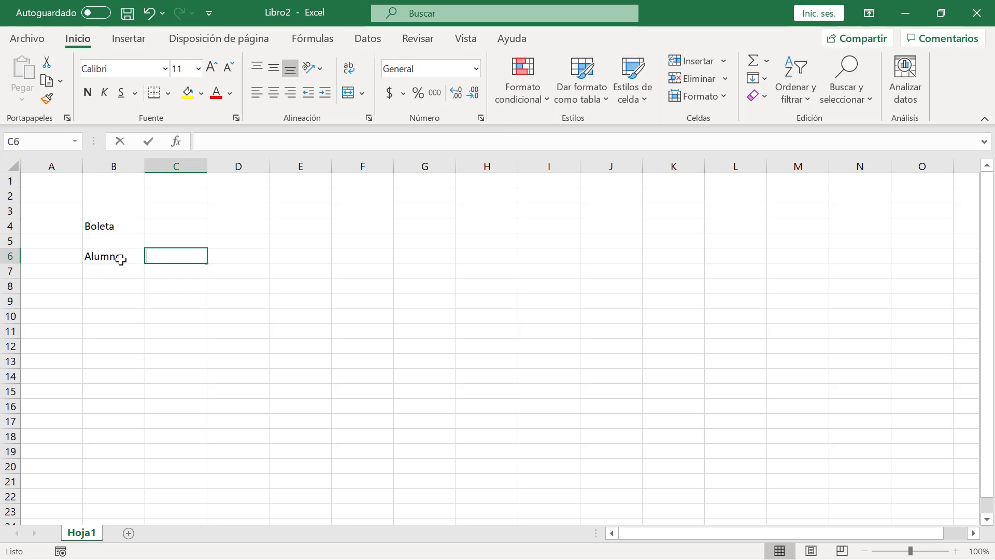
{"action": "type", "text": "Materia"}
{"action": "key", "text": "Tab"}
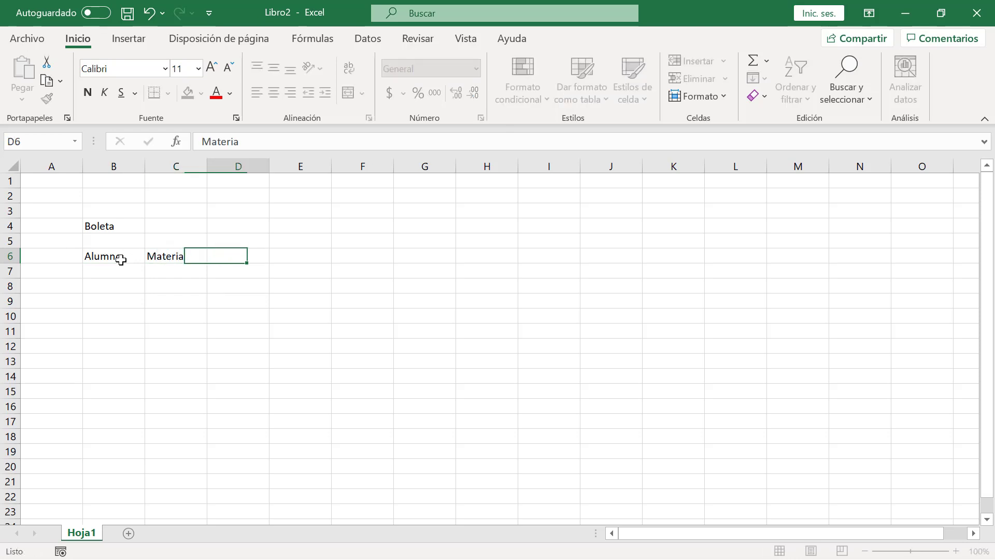
{"action": "type", "text": "Calificación"}
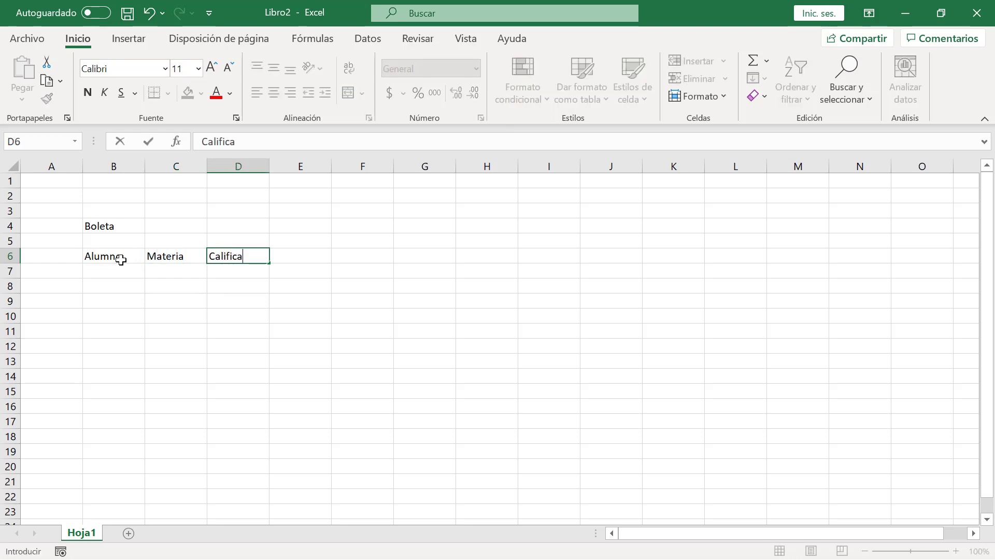
{"action": "key", "text": "Down"}
Step: Fill in the first two subjects under Materia: Español in C7 and Matemáticas in C8
{"action": "key", "text": "Left"}
{"action": "key", "text": "Left"}
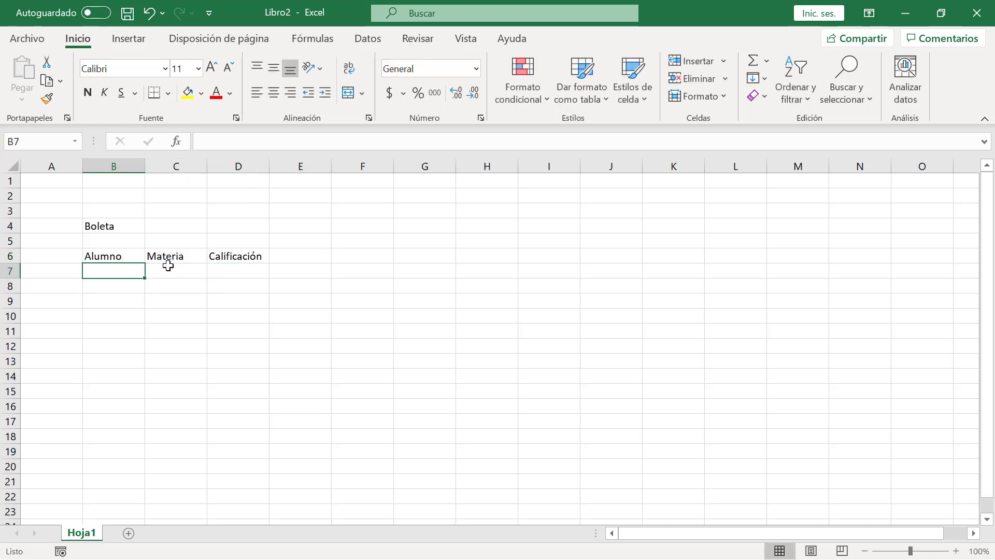
{"action": "left_click", "coordinate": [167, 270]}
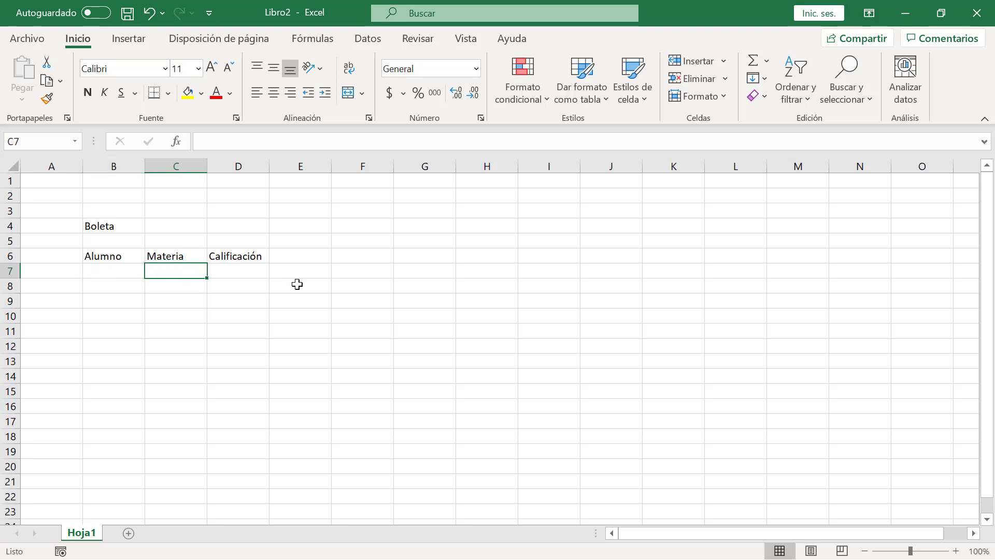
{"action": "type", "text": "Español"}
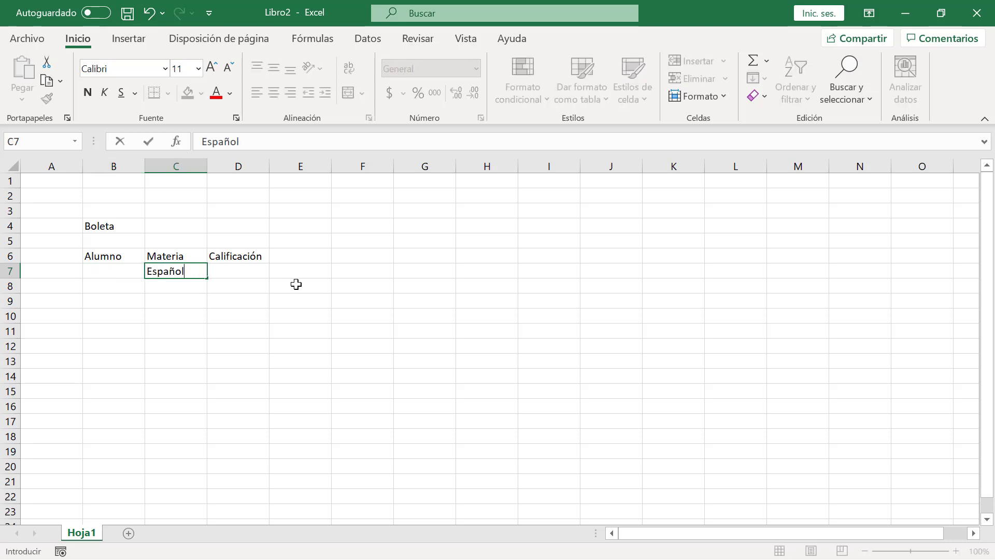
{"action": "key", "text": "Tab"}
{"action": "key", "text": "Return"}
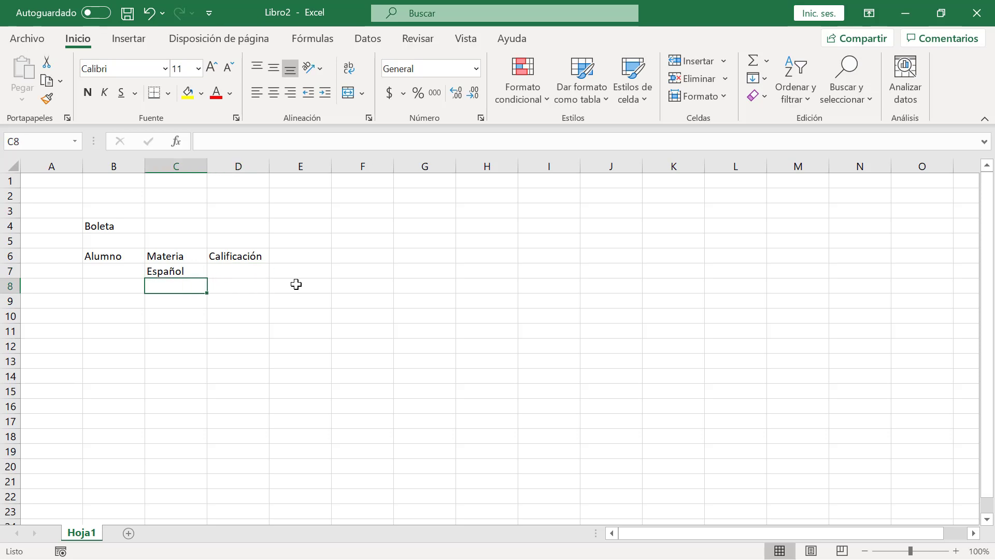
{"action": "type", "text": "Matemá"}
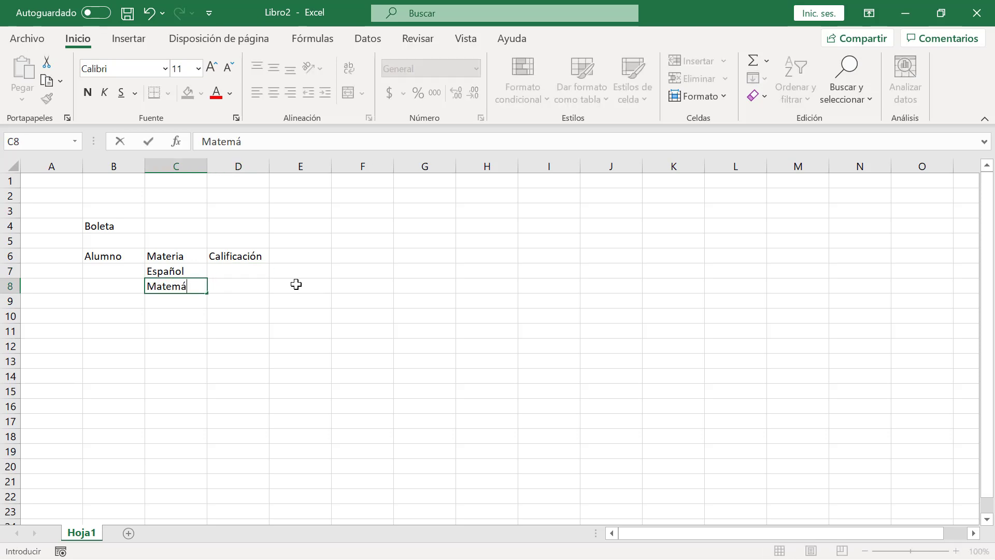
{"action": "type", "text": "ticas"}
{"action": "key", "text": "Tab"}
{"action": "key", "text": "Return"}
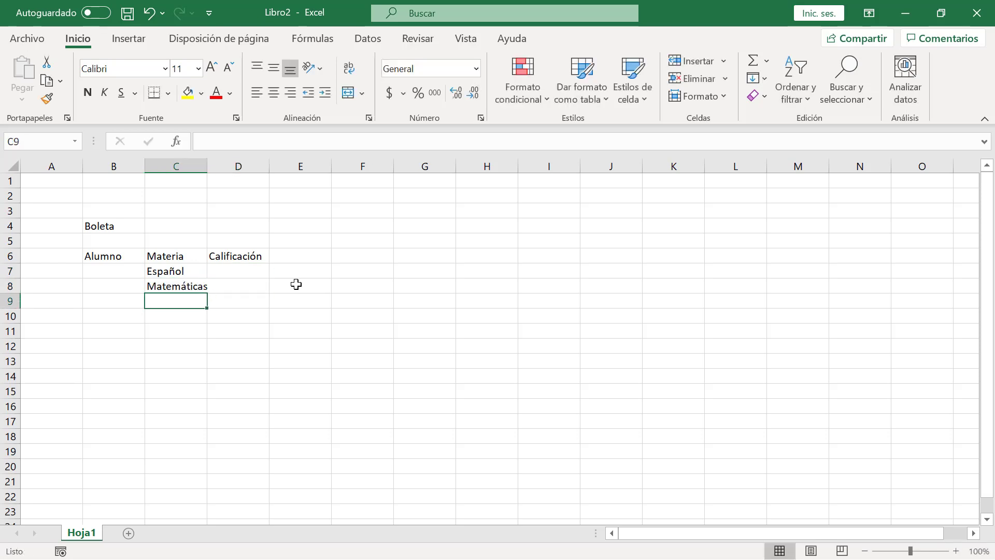
Step: Add the remaining subjects under Materia: Inglés in C9 and EF in C10
{"action": "type", "text": "INGLÉ"}
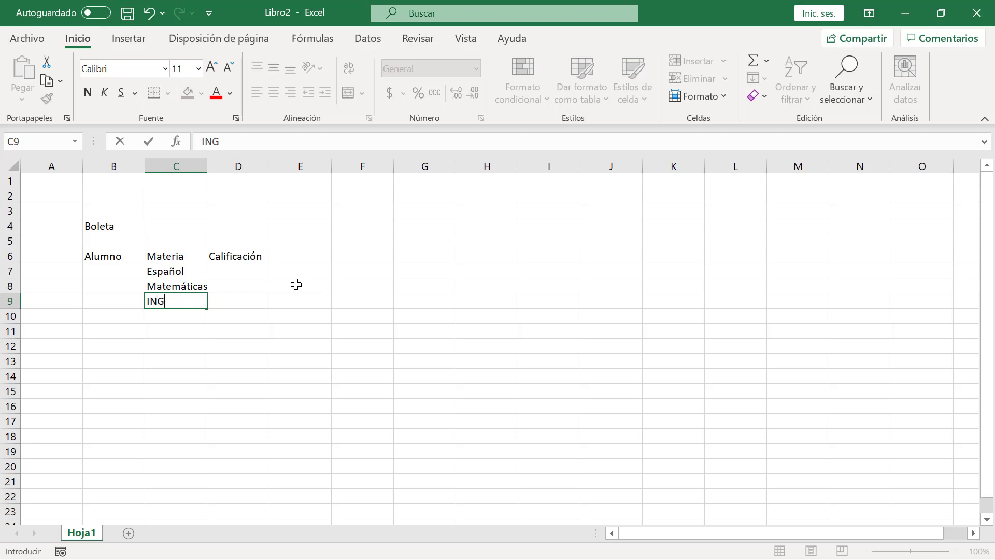
{"action": "key", "text": "BackSpace"}
{"action": "key", "text": "BackSpace"}
{"action": "key", "text": "BackSpace"}
{"action": "key", "text": "BackSpace"}
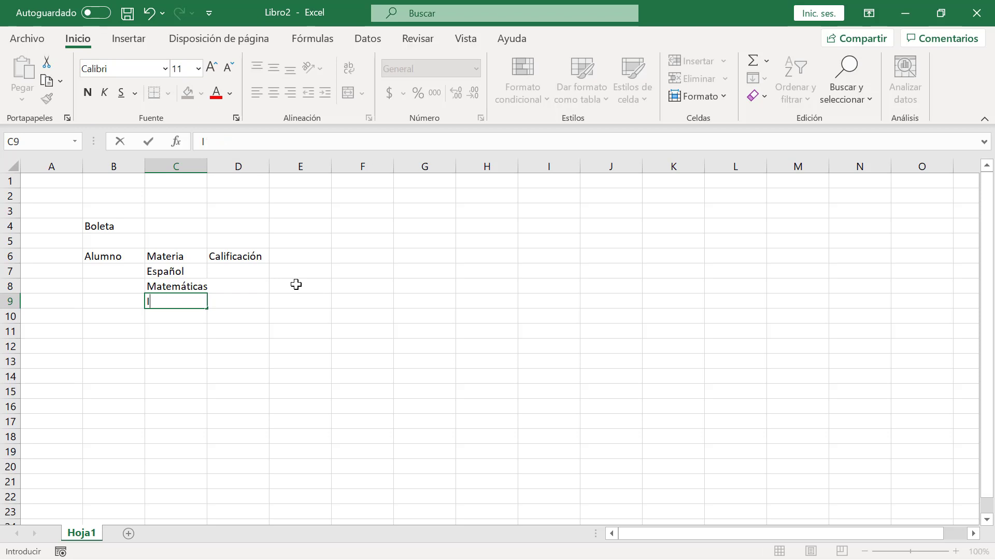
{"action": "type", "text": "nglés"}
{"action": "key", "text": "Tab"}
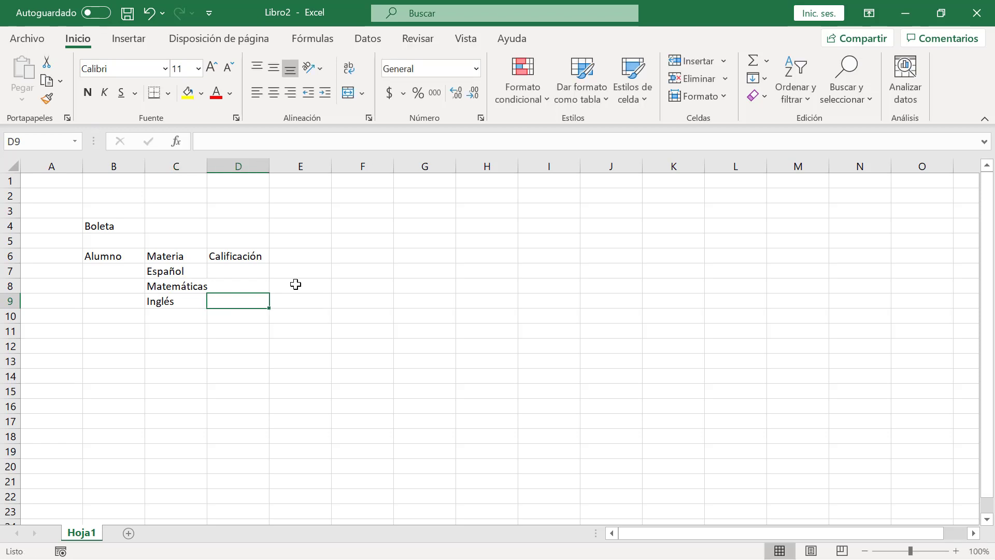
{"action": "key", "text": "Return"}
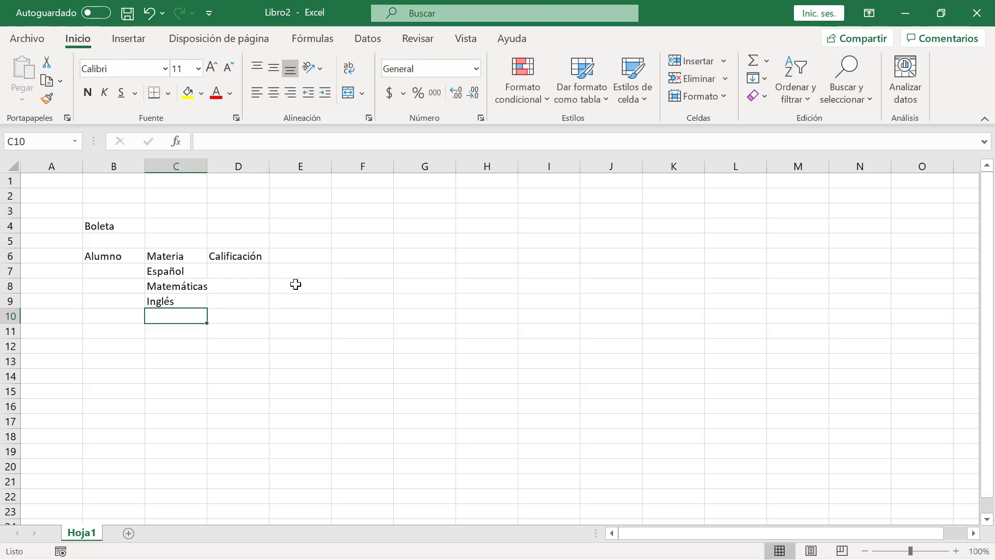
{"action": "type", "text": "EF"}
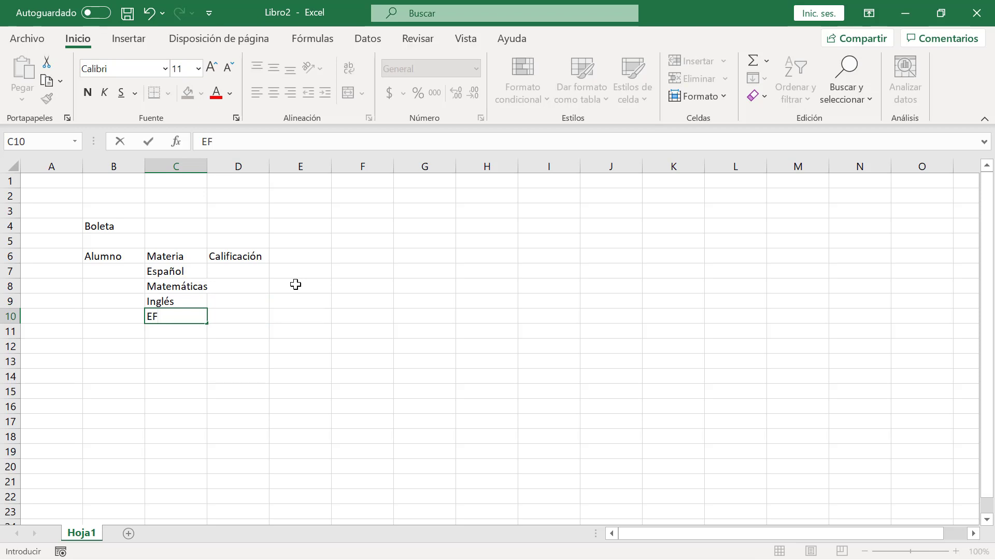
{"action": "key", "text": "Tab"}
Step: Enter the student's full name in cell B7 under the Alumno header
{"action": "key", "text": "Up"}
{"action": "key", "text": "Up"}
{"action": "key", "text": "Up"}
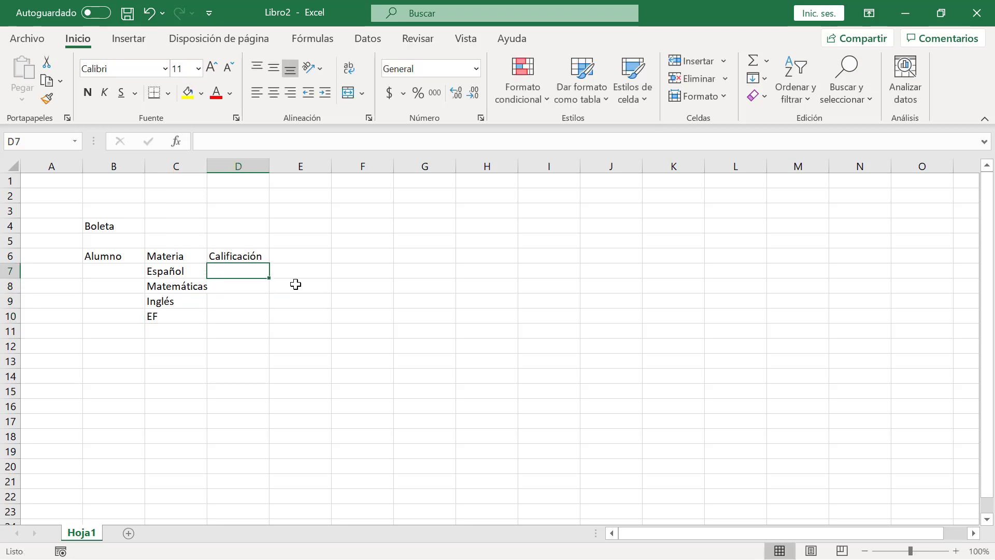
{"action": "key", "text": "Left"}
{"action": "key", "text": "Left"}
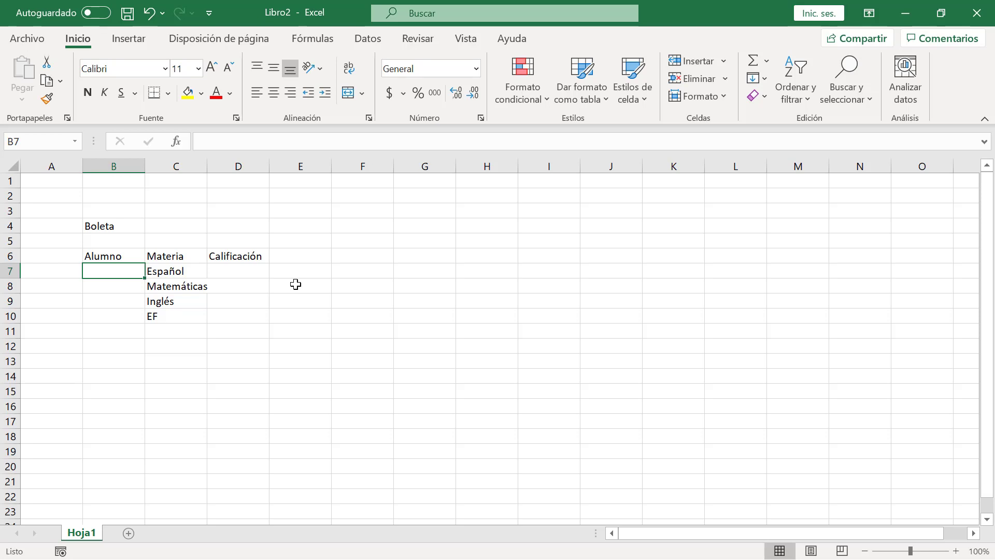
{"action": "type", "text": "m"}
{"action": "key", "text": "BackSpace"}
{"action": "type", "text": "M"}
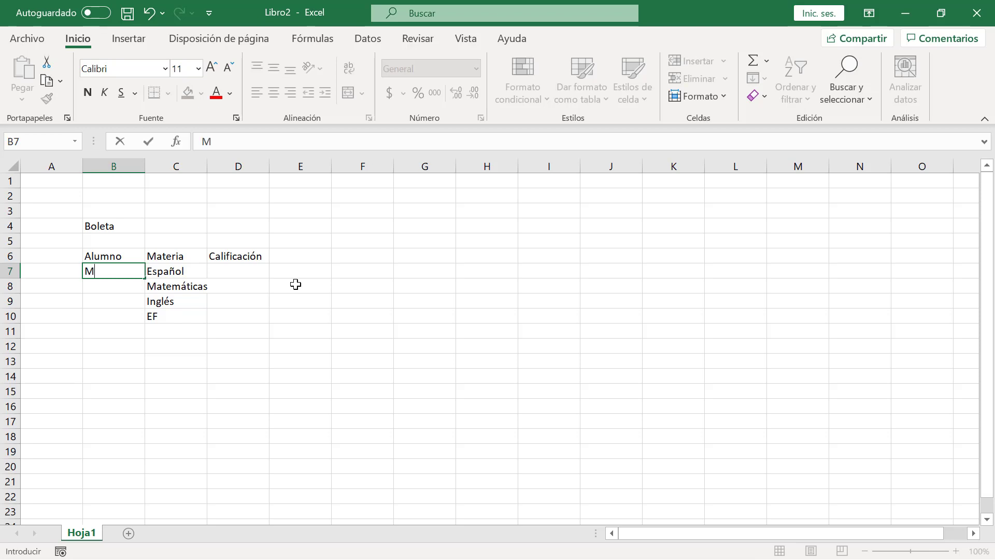
{"action": "type", "text": "ateo Pé"}
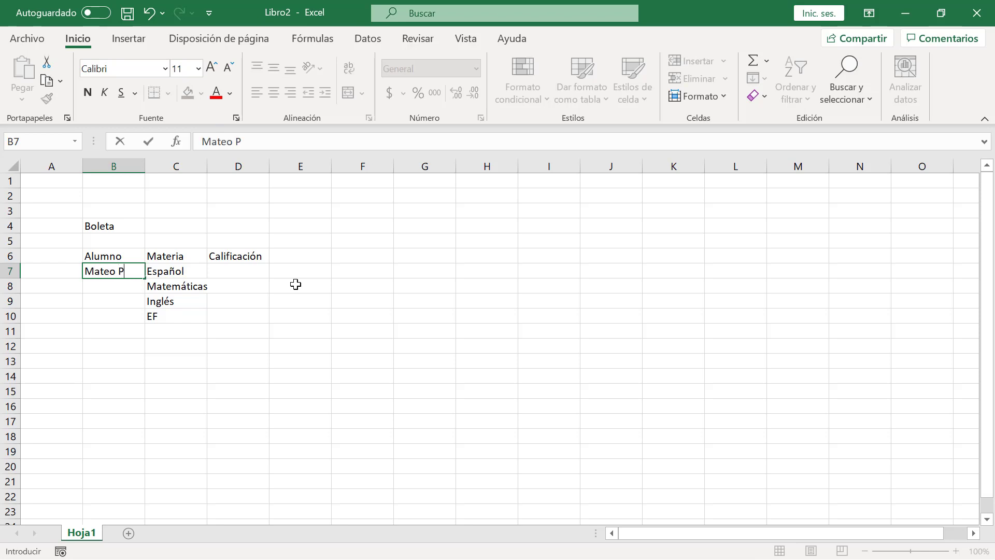
{"action": "type", "text": "rez"}
{"action": "key", "text": "Tab"}
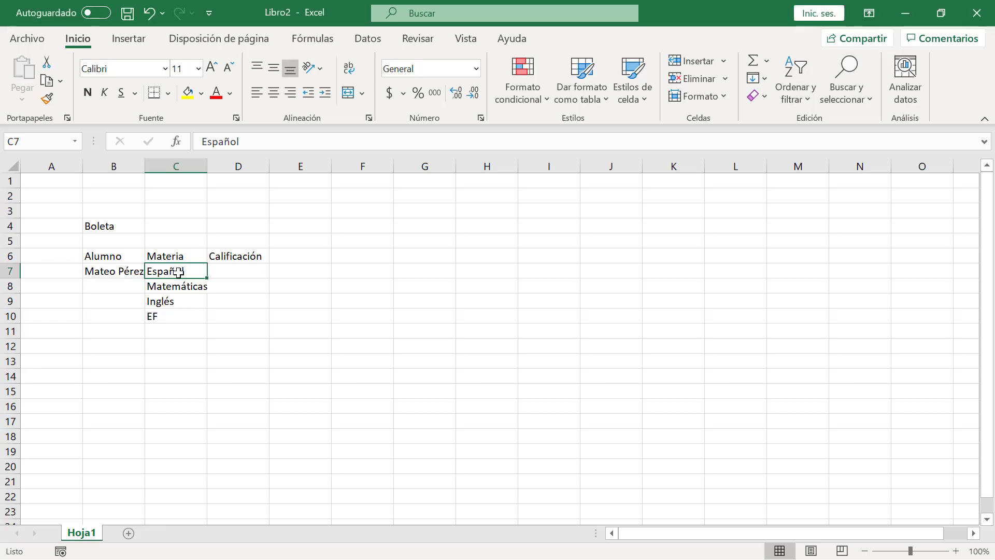
{"action": "left_click", "coordinate": [123, 272]}
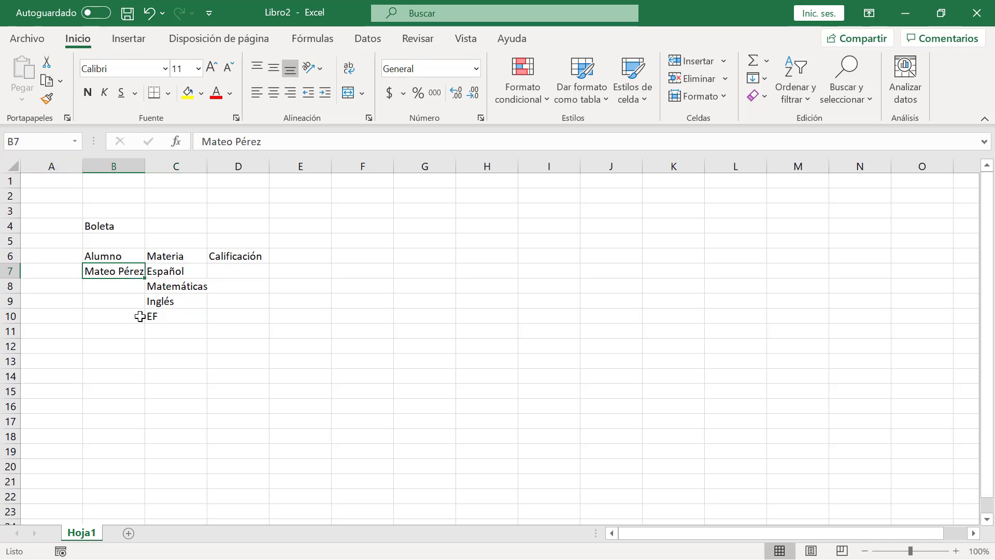
{"action": "left_click", "coordinate": [125, 287]}
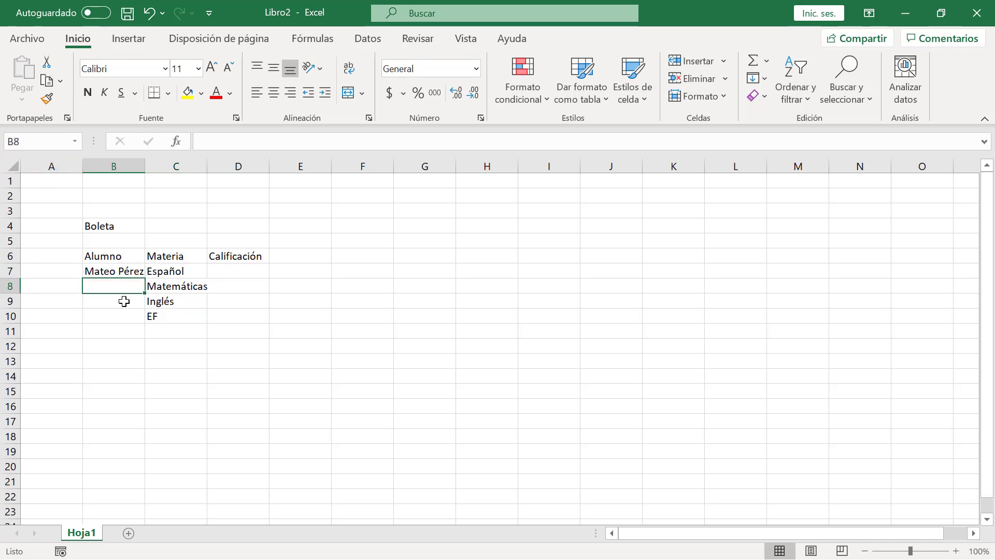
{"action": "left_click", "coordinate": [124, 301]}
{"action": "left_click", "coordinate": [124, 316]}
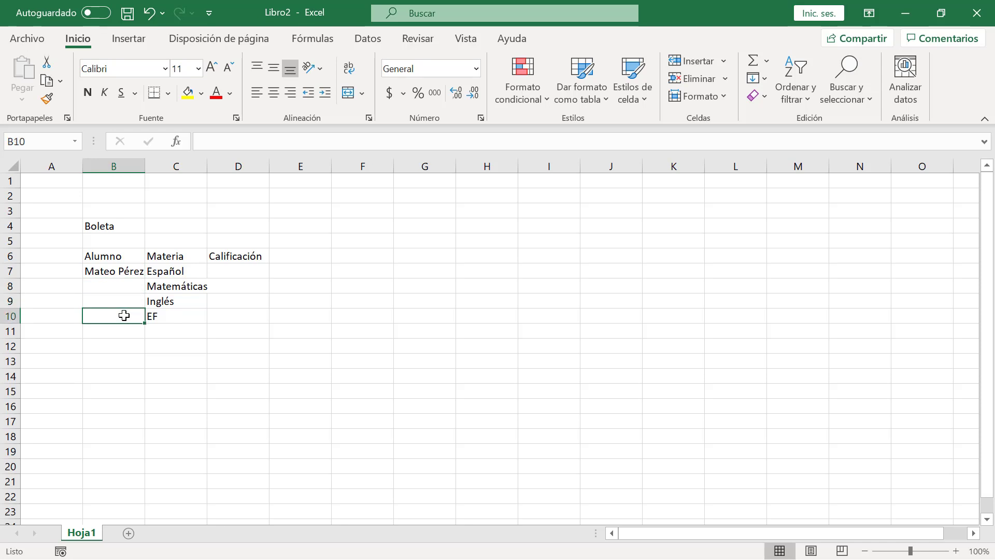
Step: Copy the student's name from B7 and paste it into cells B8, B9 and B10 of the Alumno column
{"action": "left_click", "coordinate": [120, 273]}
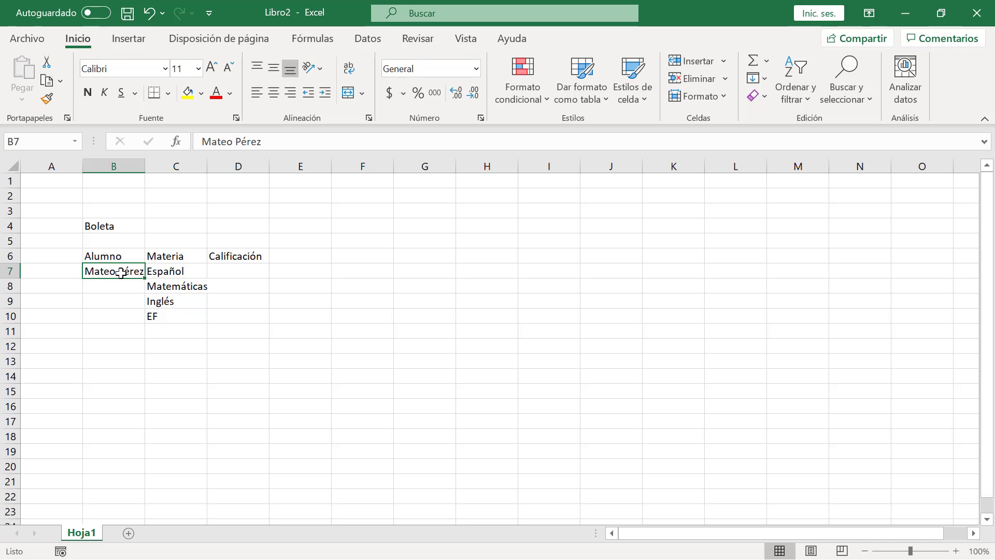
{"action": "key", "text": "ctrl+c"}
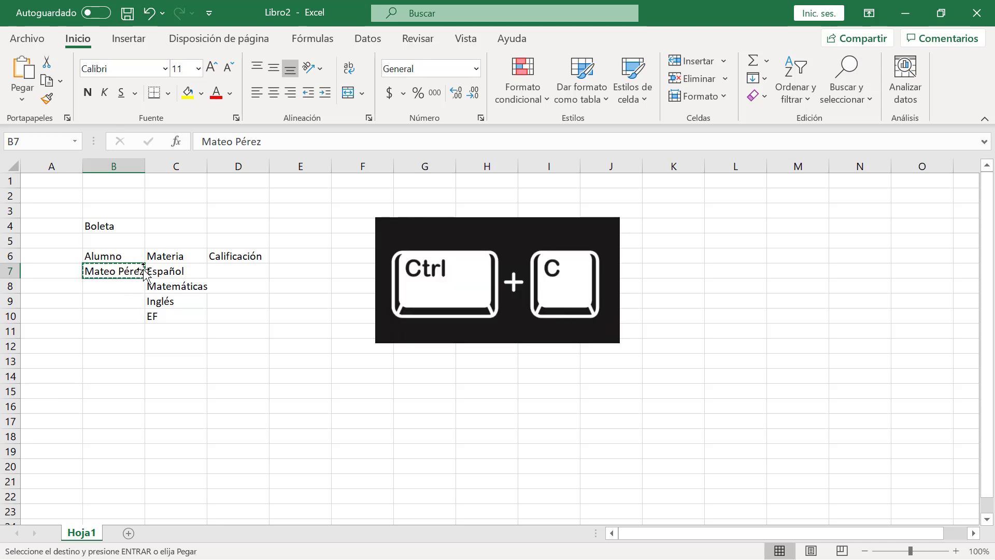
{"action": "left_click", "coordinate": [115, 286]}
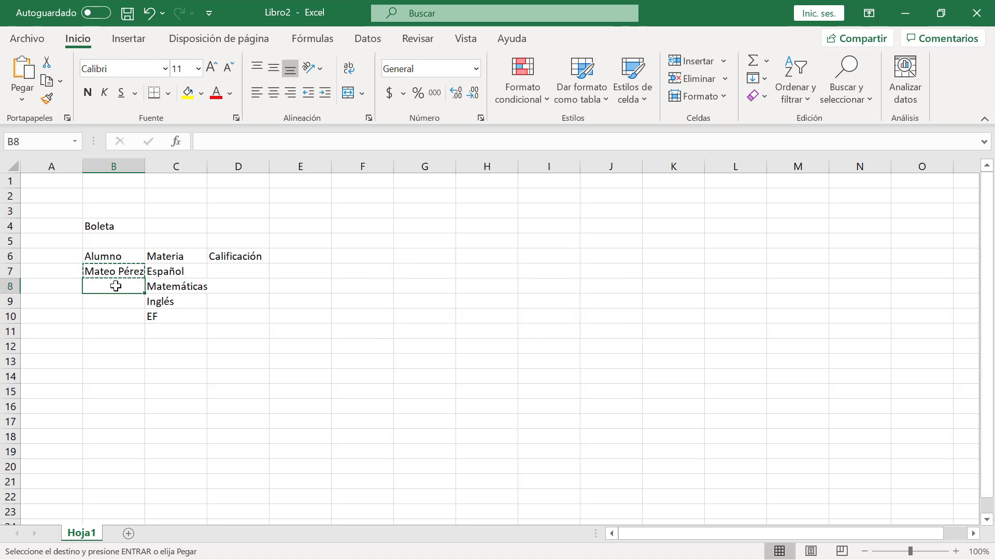
{"action": "key", "text": "ctrl+v"}
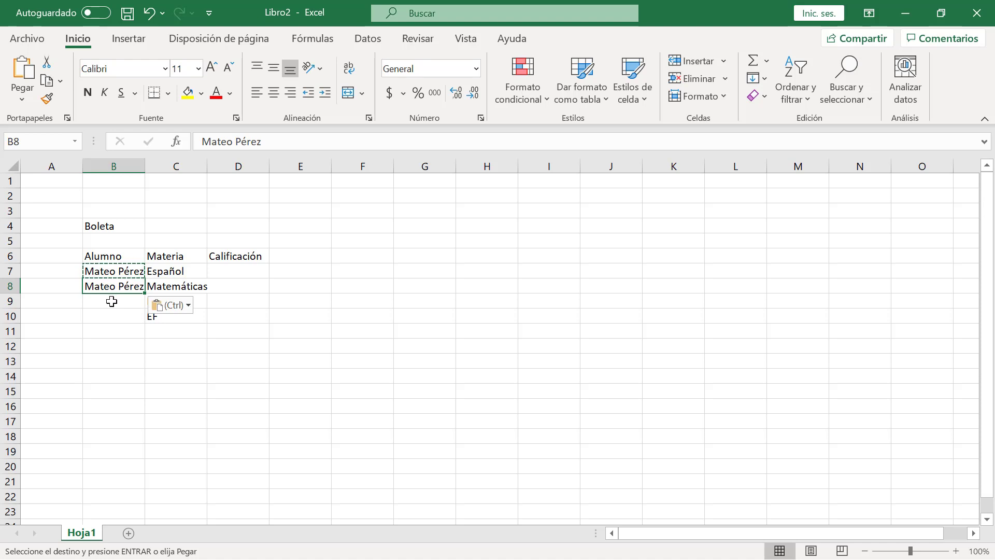
{"action": "left_click", "coordinate": [112, 302]}
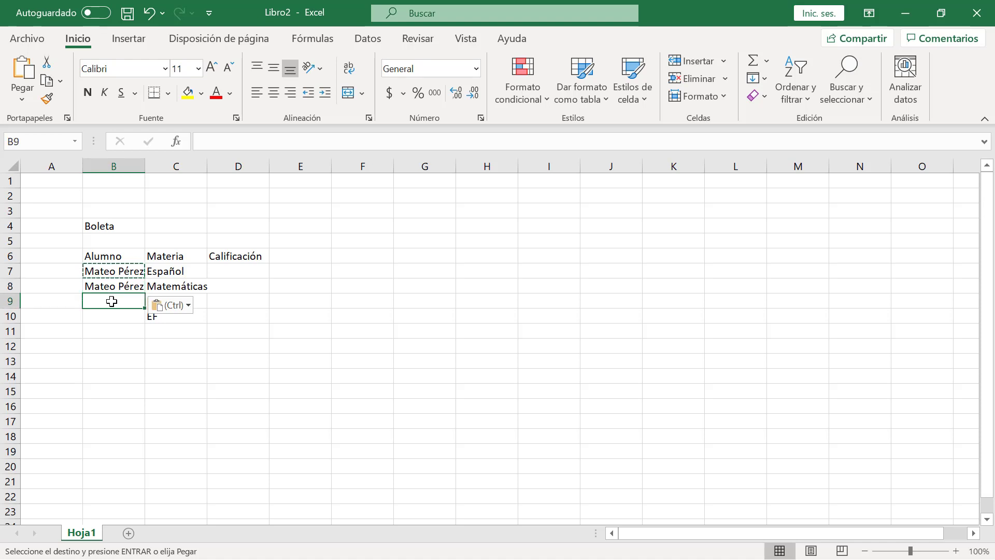
{"action": "key", "text": "ctrl+v"}
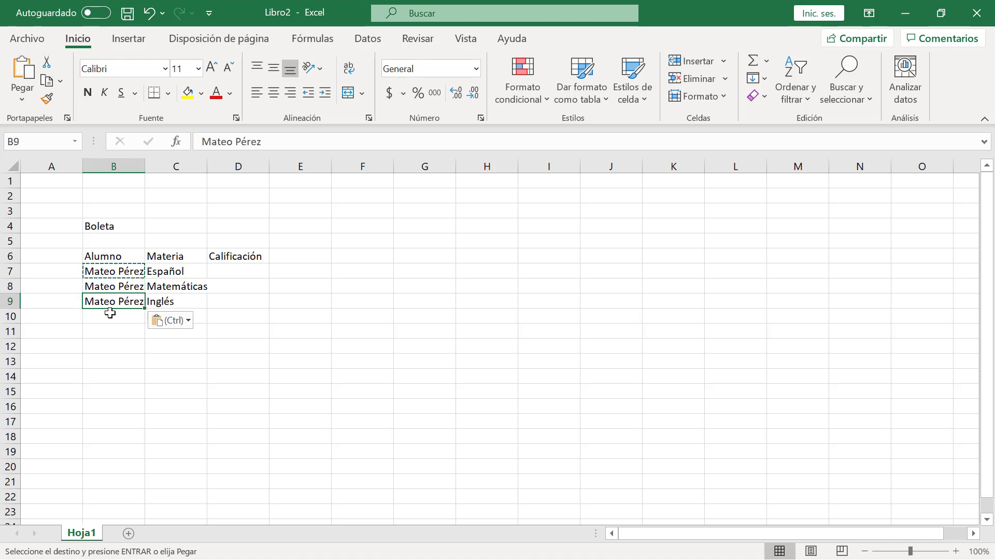
{"action": "left_click", "coordinate": [113, 315]}
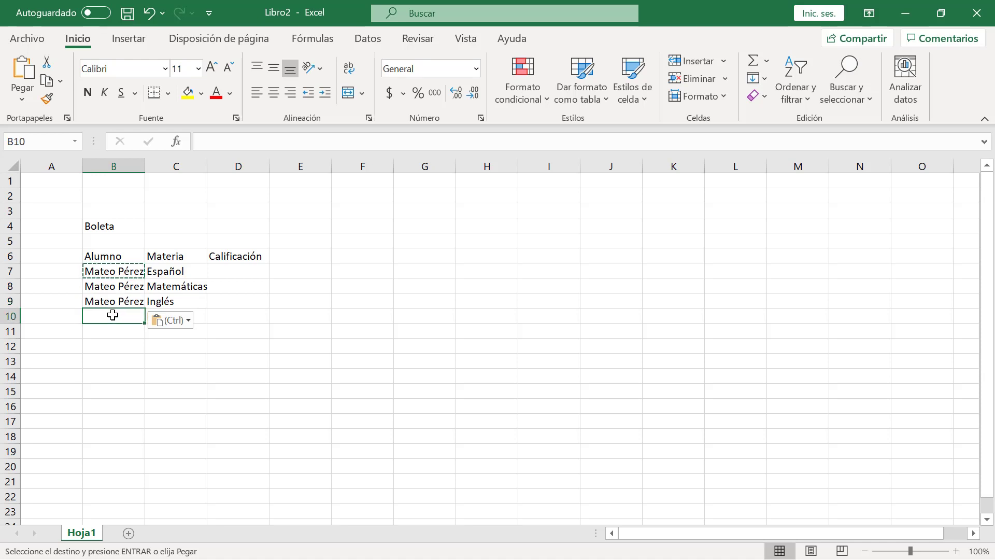
{"action": "key", "text": "ctrl+v"}
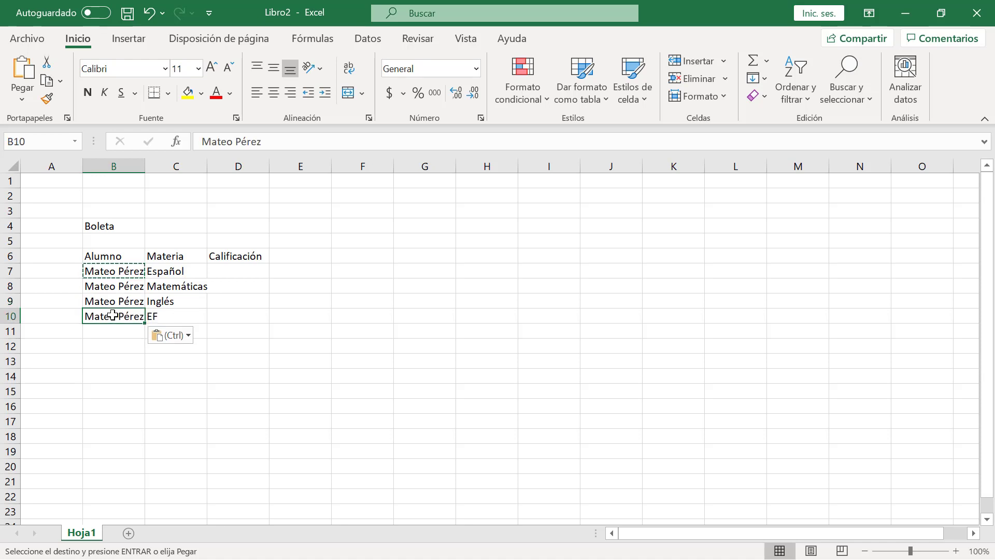
Step: Undo the name entries in the Alumno column, restoring EF in C10 if it is undone too
{"action": "left_click", "coordinate": [137, 300]}
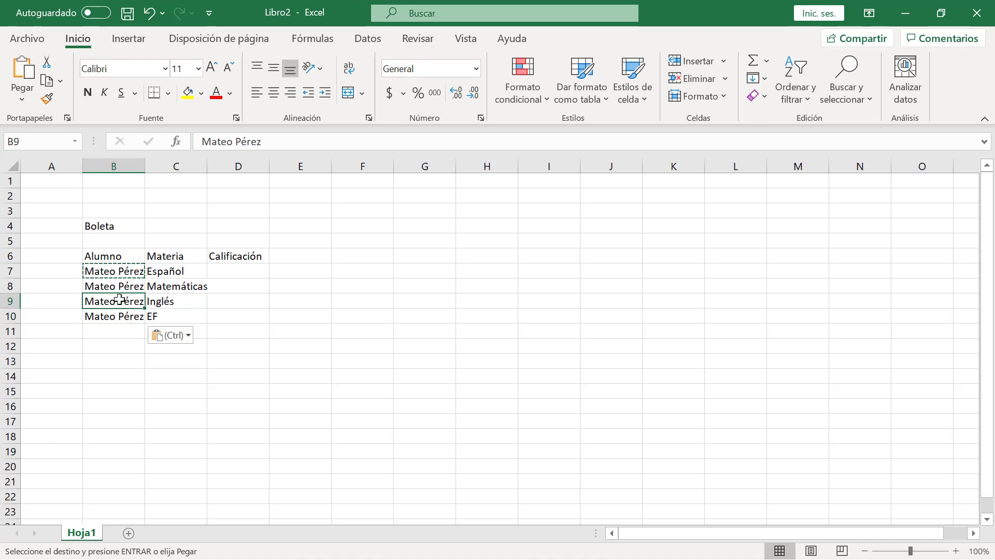
{"action": "key", "text": "ctrl+z"}
{"action": "key", "text": "ctrl+z"}
{"action": "key", "text": "ctrl+z"}
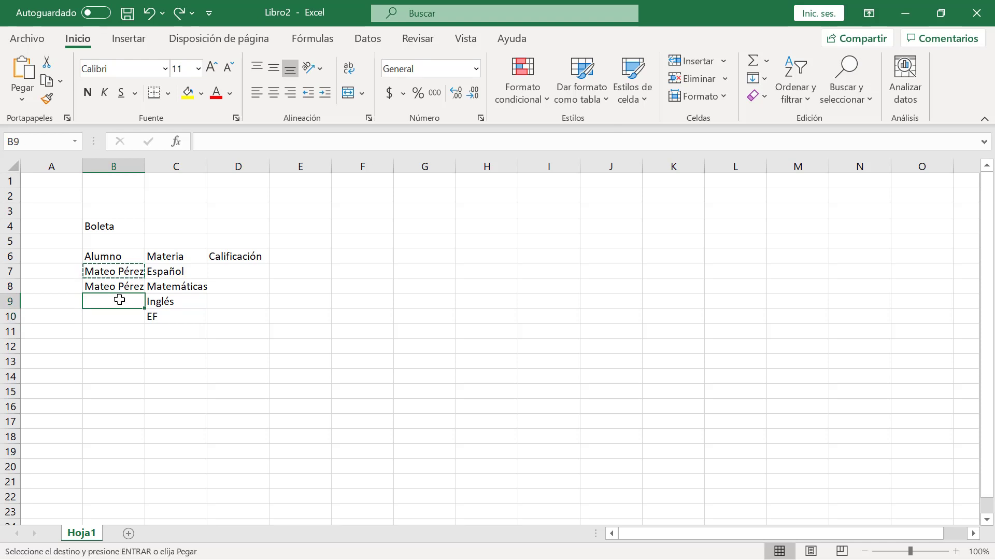
{"action": "key", "text": "ctrl+z"}
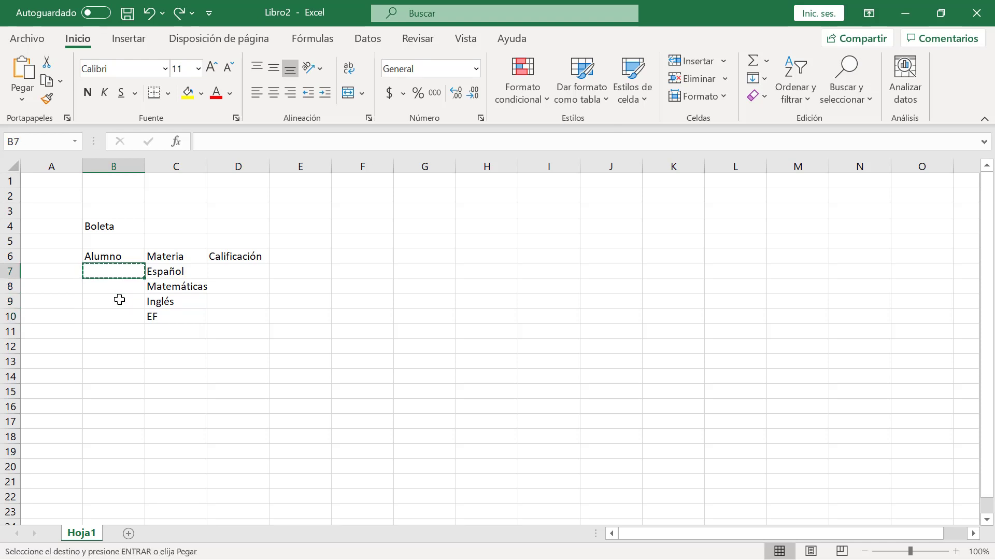
{"action": "key", "text": "ctrl+z"}
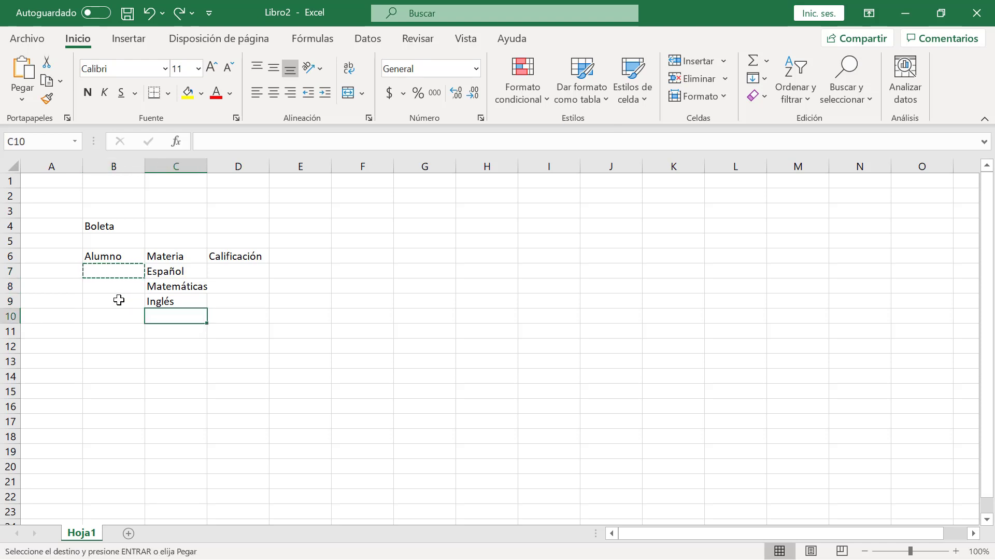
{"action": "key", "text": "ctrl+y"}
Step: Enter the student's full name again in cell B7 under the Alumno header
{"action": "left_click", "coordinate": [115, 270]}
{"action": "type", "text": "Mate"}
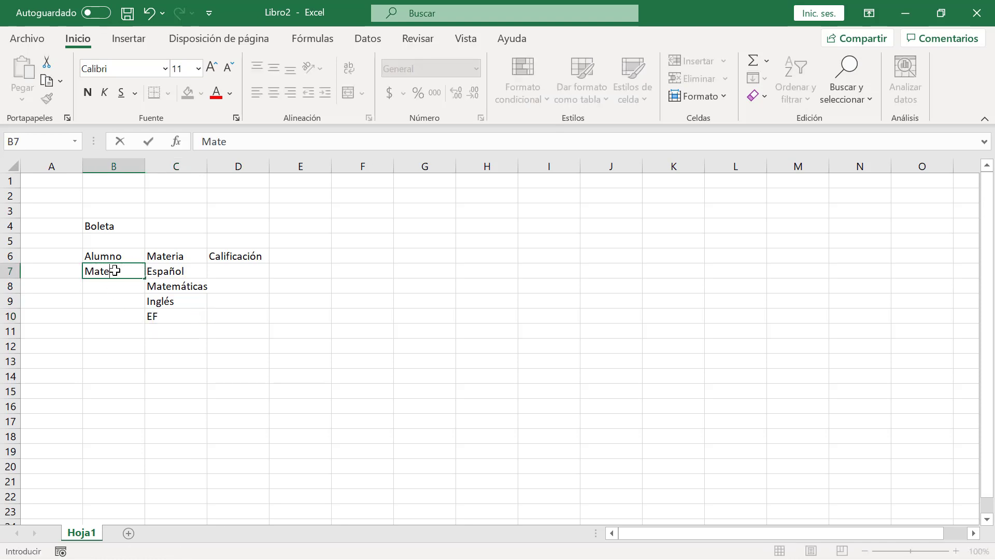
{"action": "type", "text": "o Pérez"}
{"action": "key", "text": "Tab"}
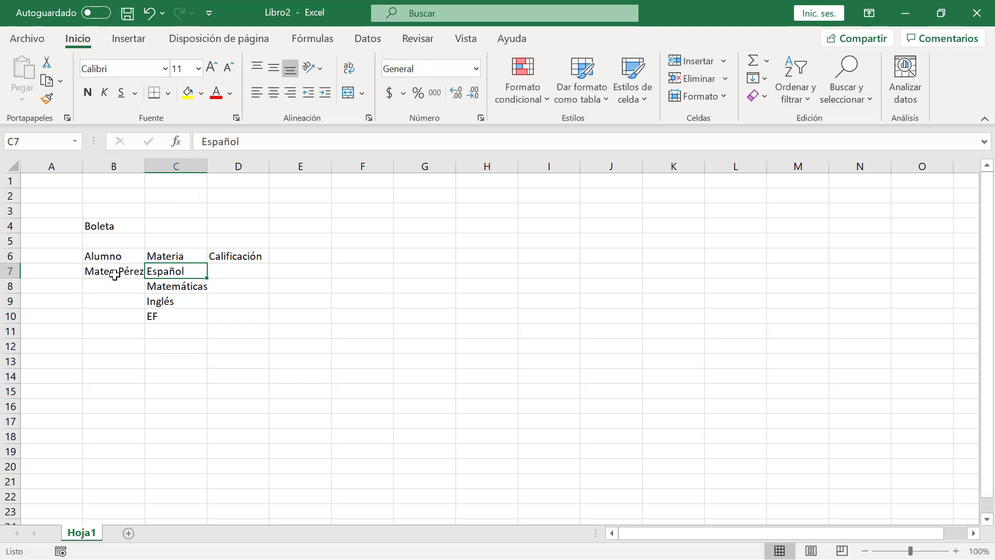
Step: Copy the student's name from B7 and paste it as values into cell B8
{"action": "left_click", "coordinate": [115, 270]}
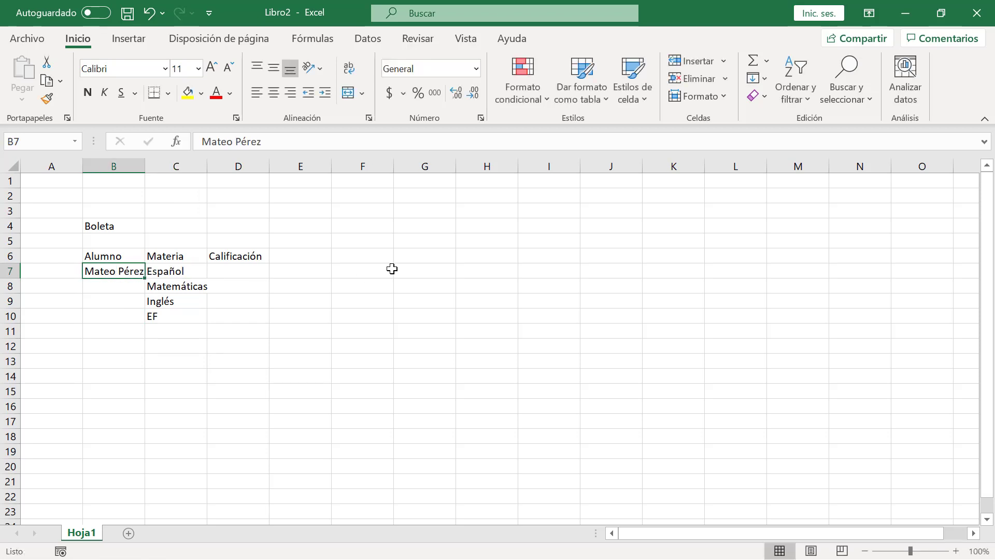
{"action": "right_click", "coordinate": [121, 272]}
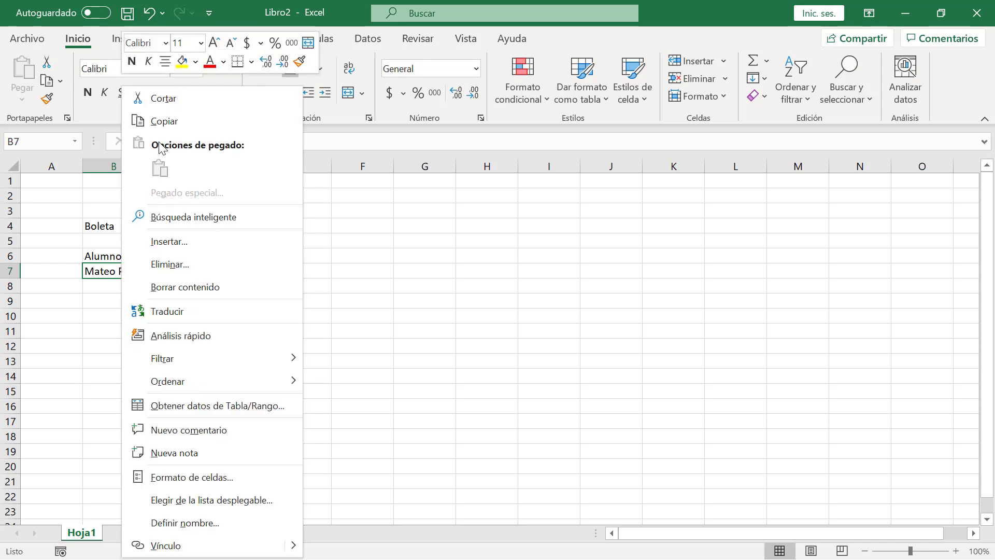
{"action": "left_click", "coordinate": [167, 120]}
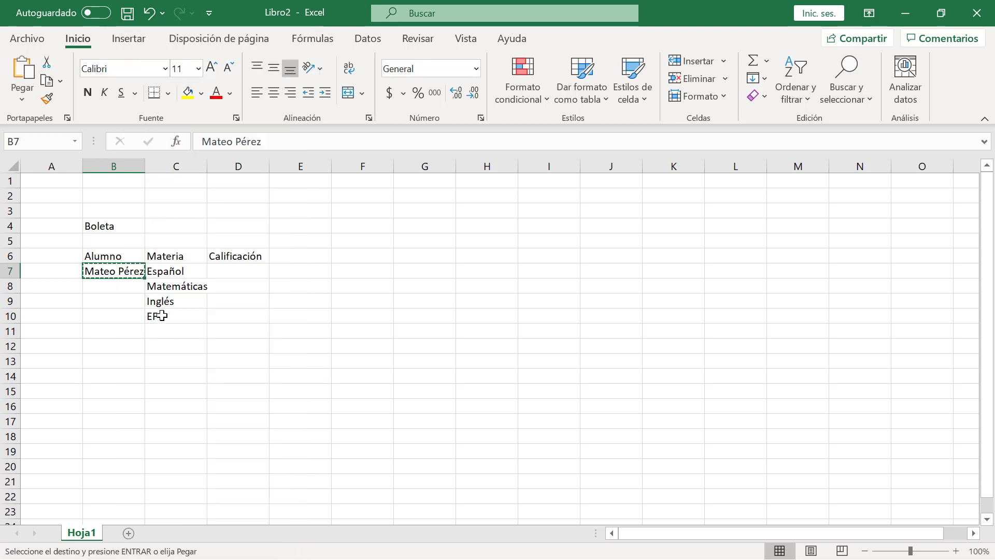
{"action": "left_click", "coordinate": [117, 288]}
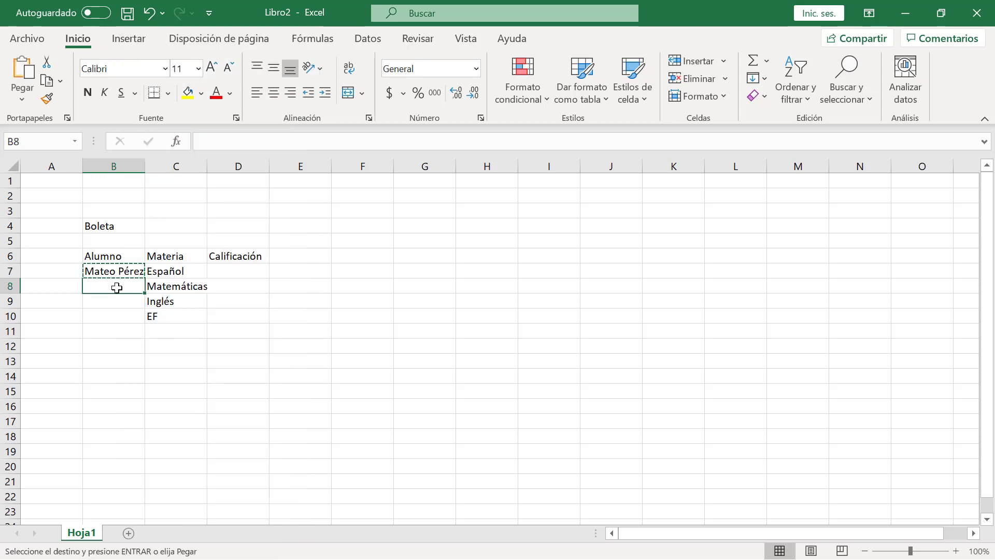
{"action": "right_click", "coordinate": [117, 287]}
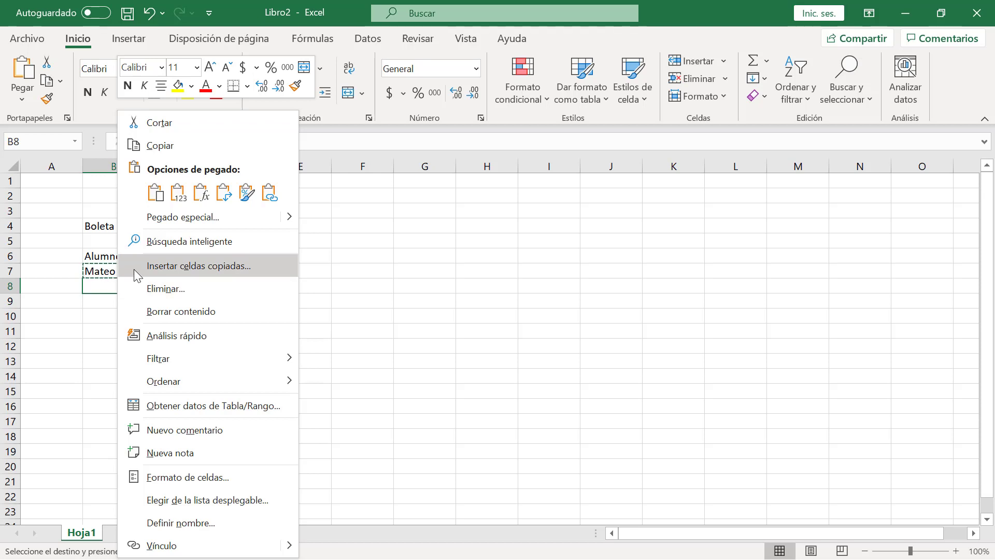
{"action": "left_click", "coordinate": [175, 200]}
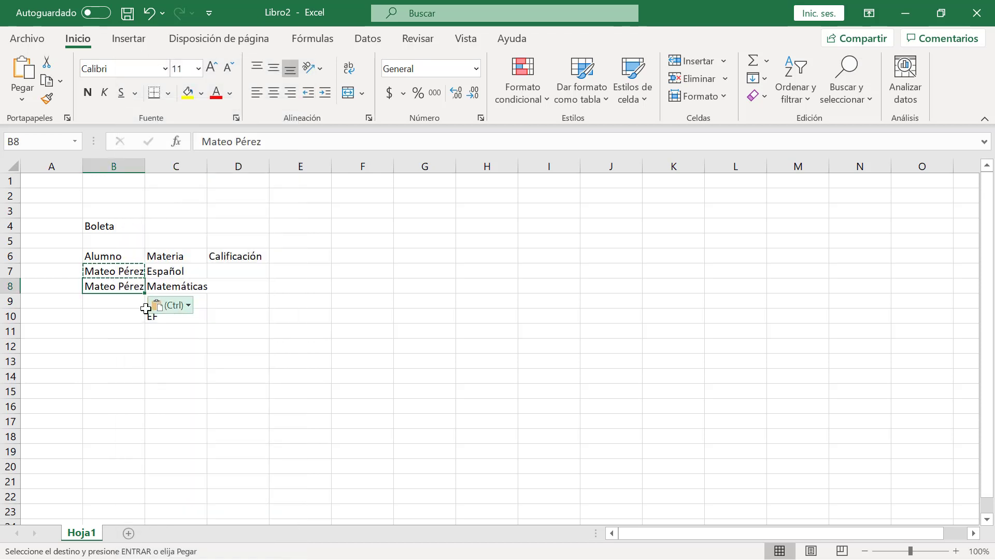
Step: Paste the copied student's name as values into cells B9 and B10
{"action": "left_click", "coordinate": [120, 301]}
{"action": "right_click", "coordinate": [119, 301]}
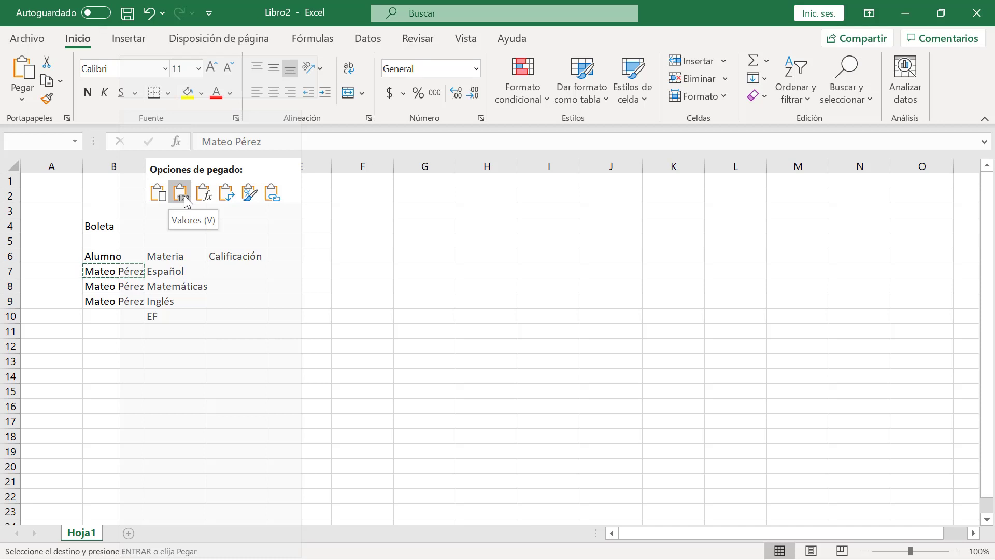
{"action": "left_click", "coordinate": [185, 196]}
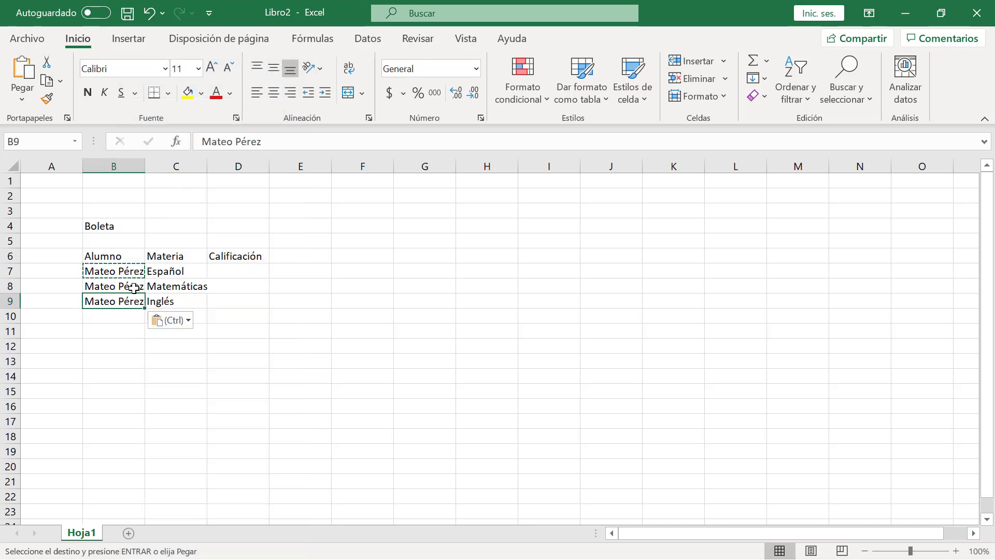
{"action": "left_click", "coordinate": [115, 313]}
{"action": "right_click", "coordinate": [118, 314]}
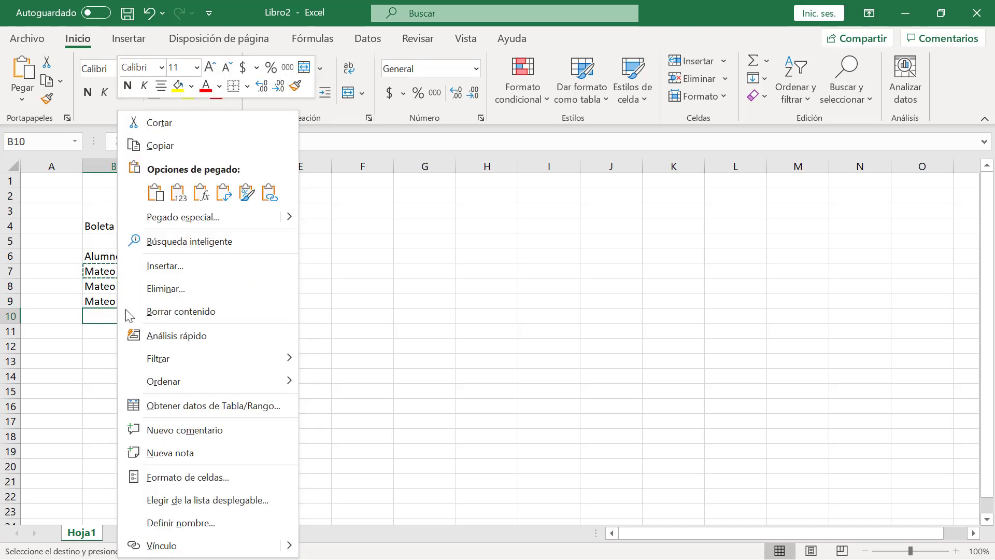
{"action": "left_click", "coordinate": [179, 193]}
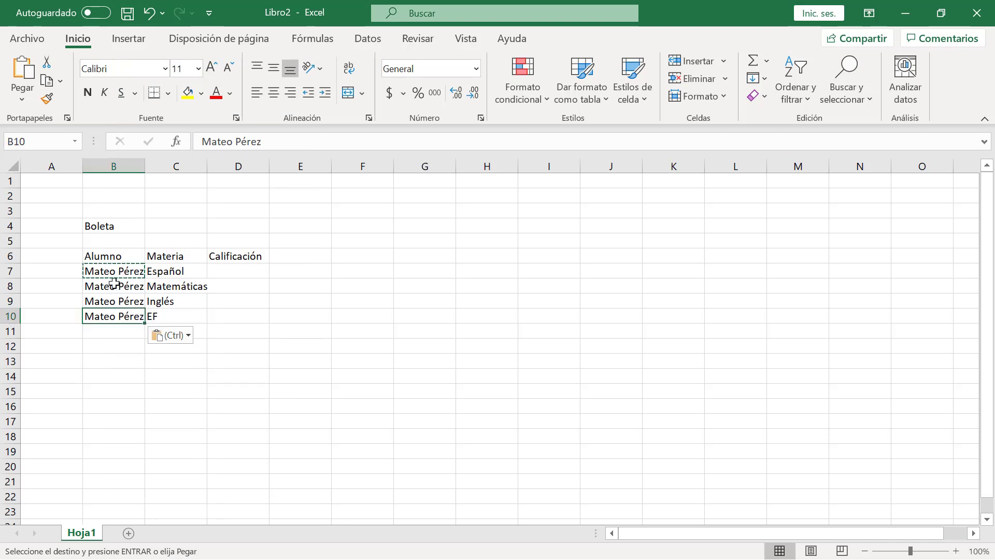
Step: Clear the contents of cells B8 through B10, ending the active copy selection first
{"action": "left_click_drag", "start_coordinate": [115, 285], "coordinate": [103, 318]}
{"action": "key", "text": "Escape"}
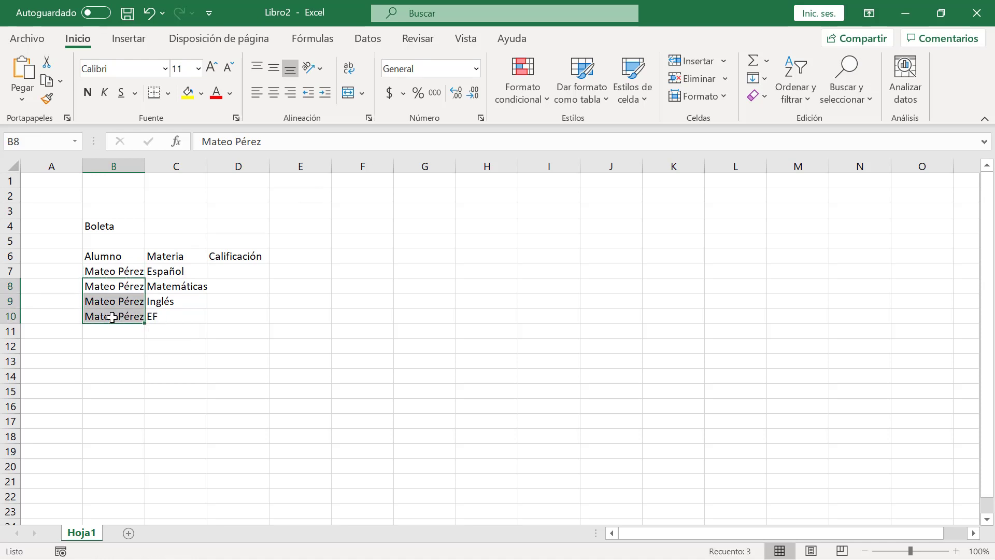
{"action": "key", "text": "Delete"}
Step: AutoFill the student's name from B7 down through B10, alongside the last subject
{"action": "left_click", "coordinate": [104, 269]}
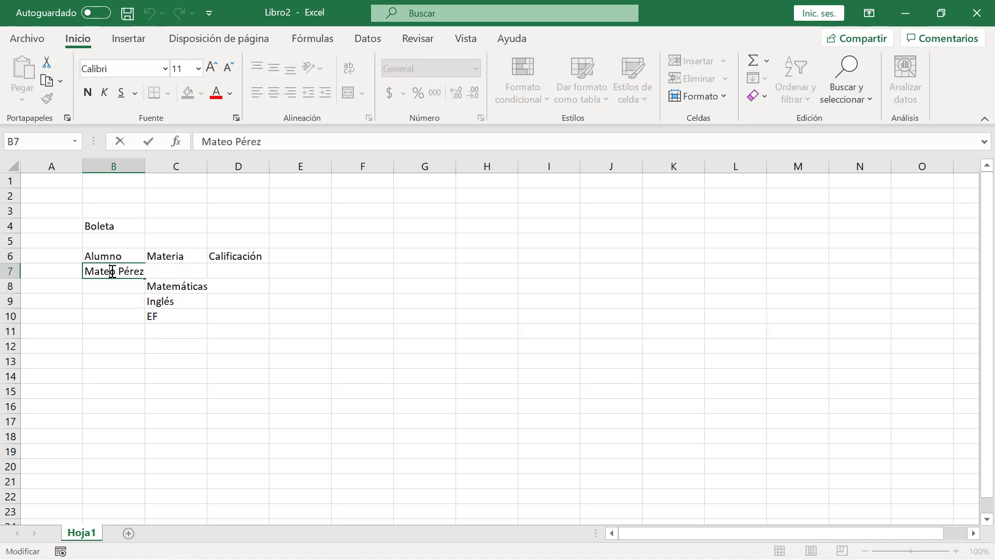
{"action": "left_click", "coordinate": [167, 240]}
{"action": "left_click", "coordinate": [133, 268]}
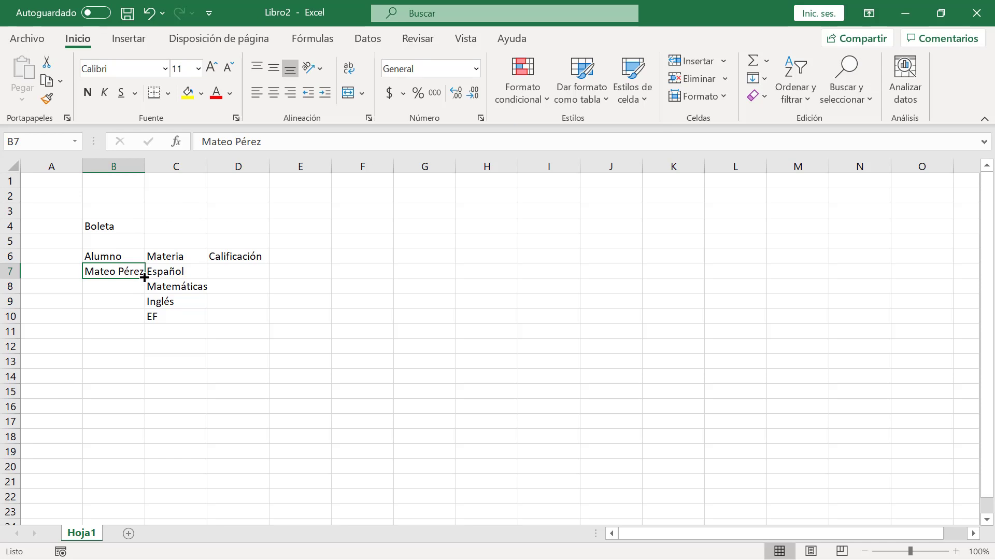
{"action": "left_click_drag", "start_coordinate": [145, 277], "coordinate": [146, 321]}
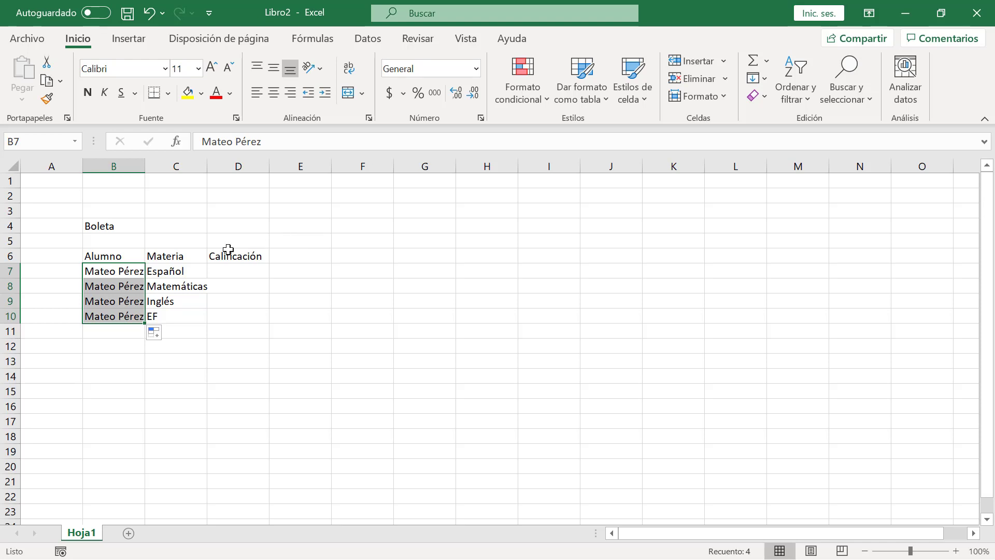
{"action": "left_click", "coordinate": [141, 272]}
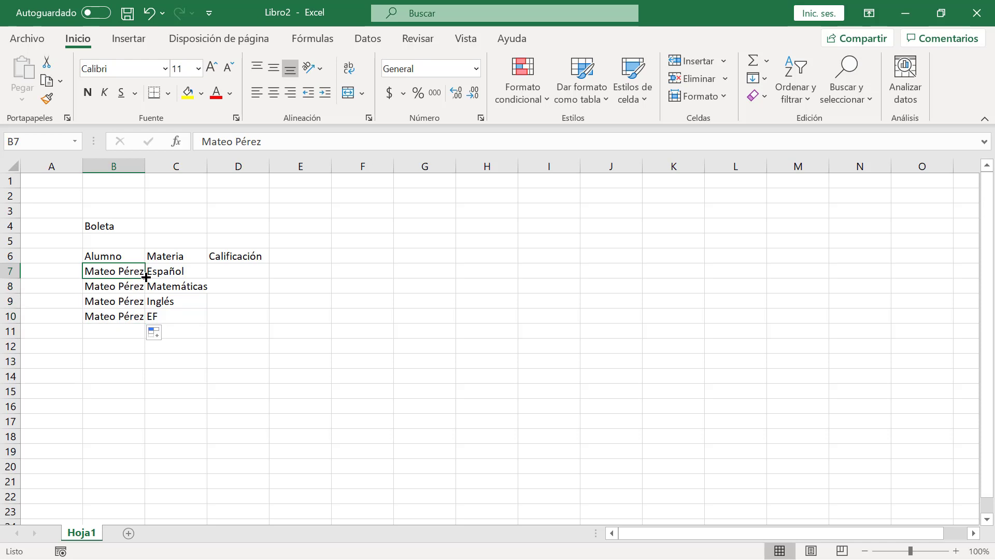
{"action": "double_click", "coordinate": [146, 277]}
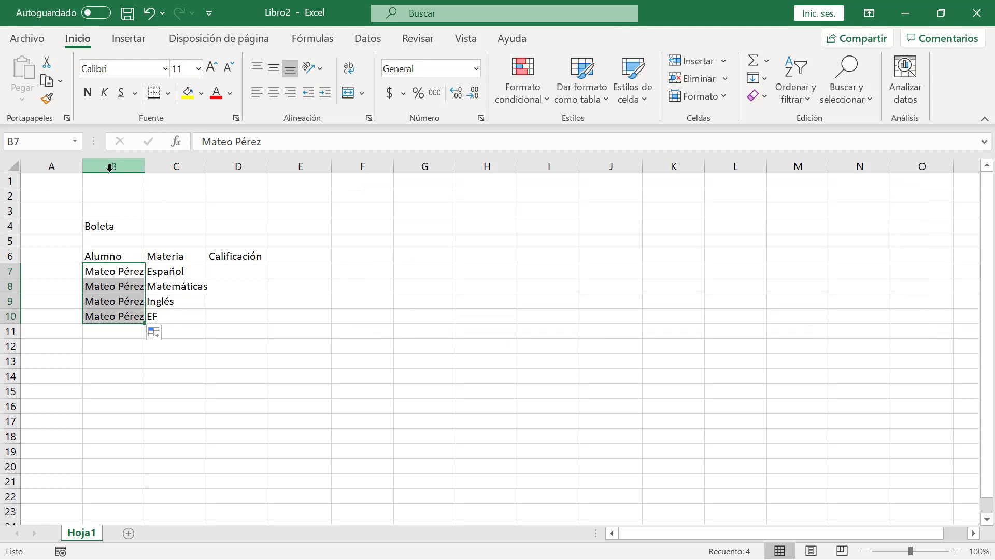
Step: Examine the sheet's column and row layout by selecting individual columns and rows around the report card table
{"action": "left_click", "coordinate": [115, 196]}
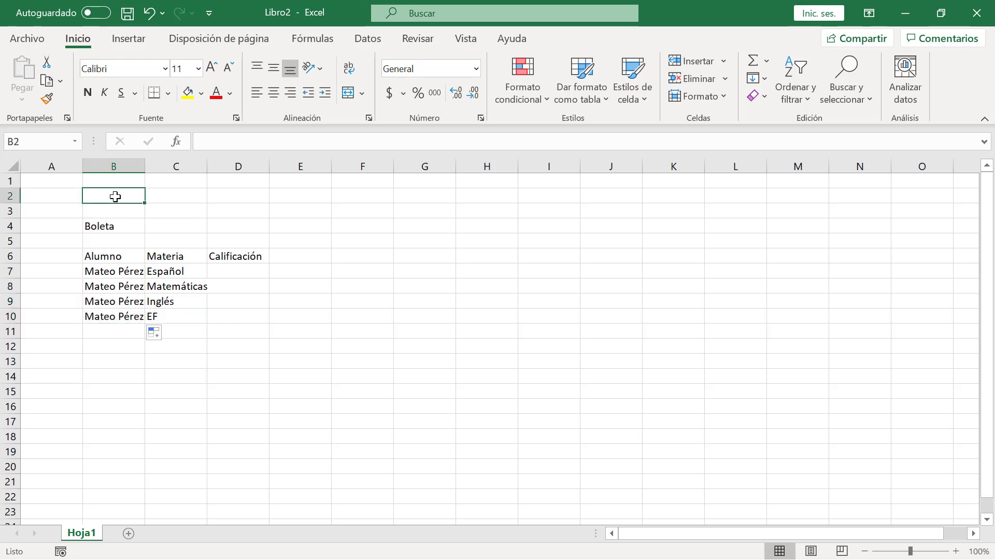
{"action": "left_click", "coordinate": [114, 163]}
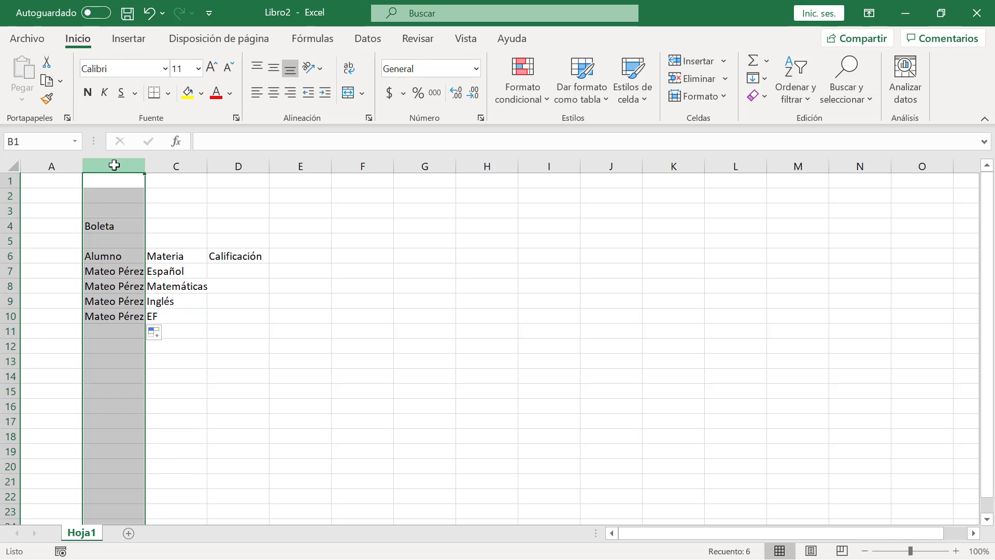
{"action": "left_click", "coordinate": [8, 194]}
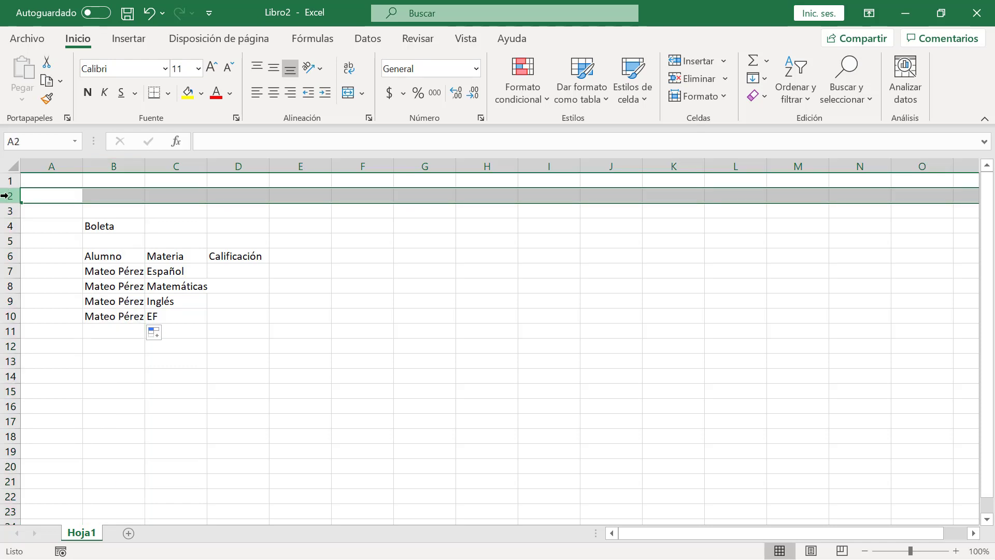
{"action": "left_click", "coordinate": [8, 181]}
{"action": "left_click", "coordinate": [7, 196]}
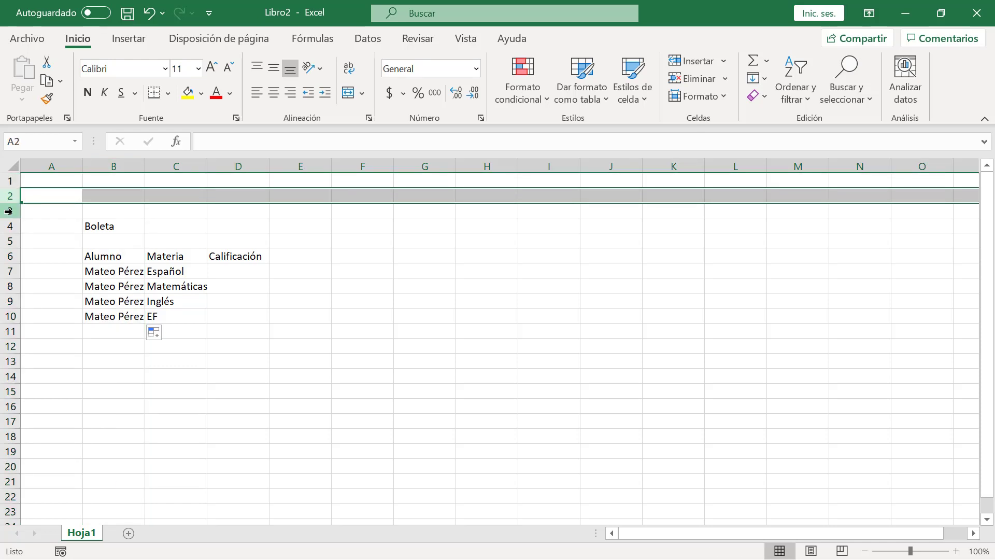
{"action": "left_click", "coordinate": [7, 211]}
{"action": "left_click", "coordinate": [8, 225]}
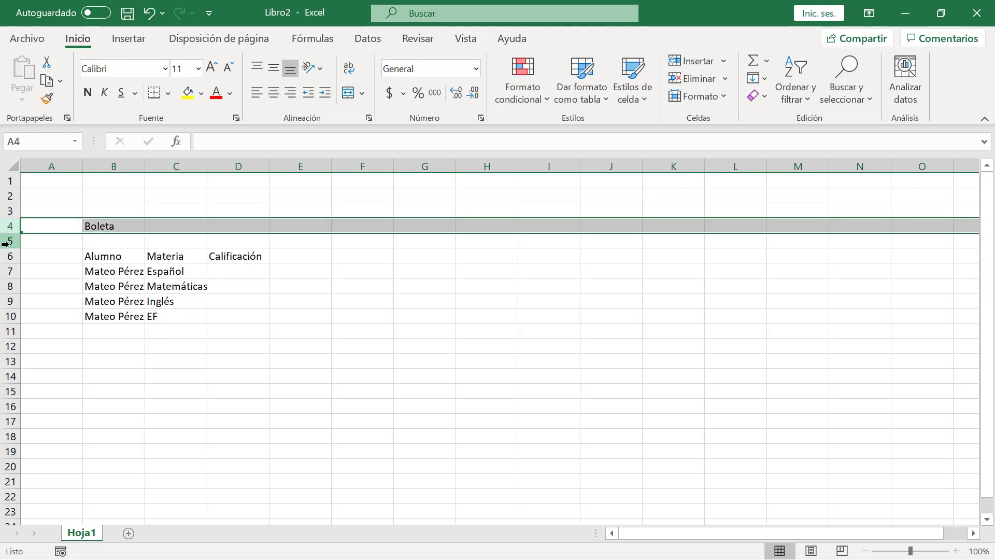
{"action": "left_click", "coordinate": [9, 241]}
{"action": "left_click", "coordinate": [9, 256]}
{"action": "left_click", "coordinate": [12, 272]}
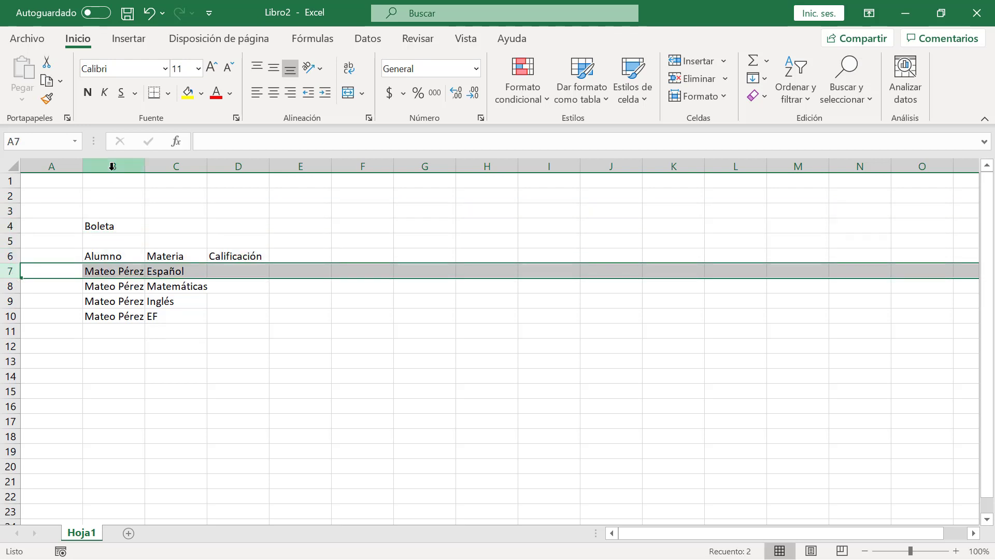
{"action": "left_click", "coordinate": [51, 165]}
{"action": "left_click", "coordinate": [114, 165]}
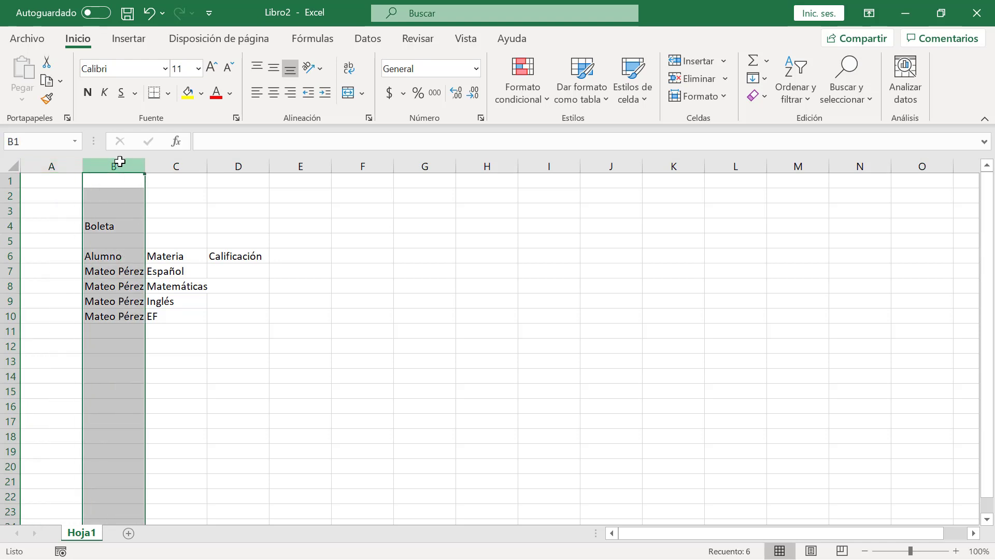
{"action": "left_click", "coordinate": [175, 162]}
{"action": "left_click", "coordinate": [237, 162]}
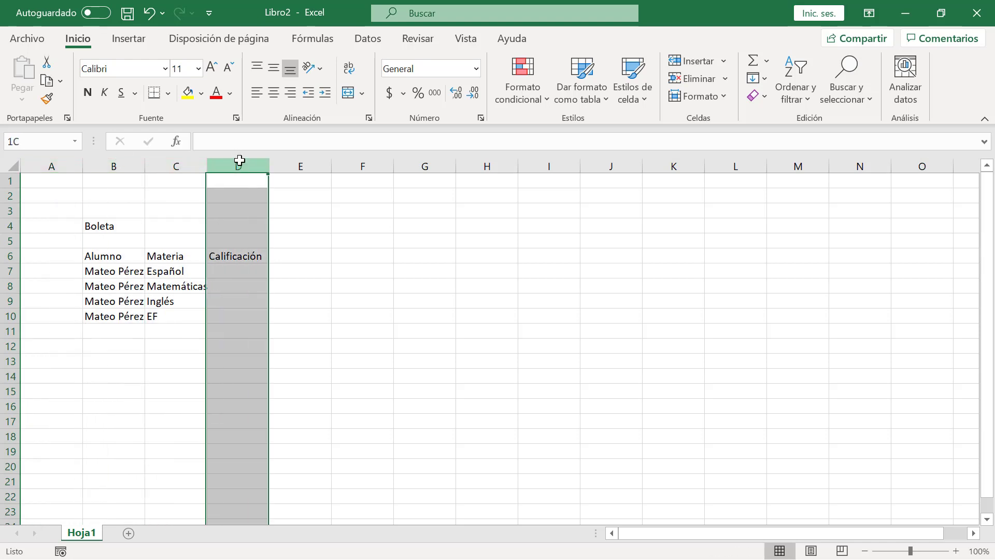
{"action": "left_click", "coordinate": [316, 164]}
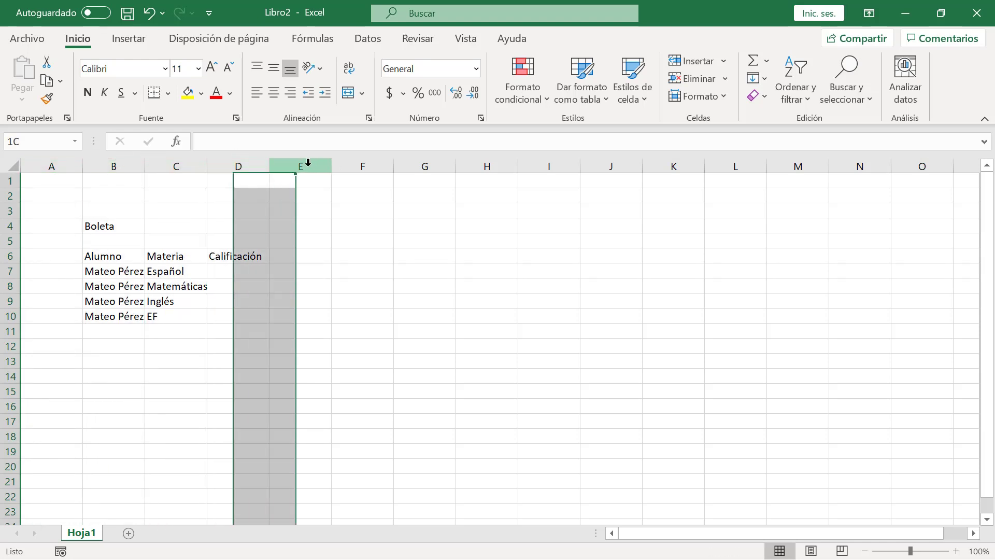
{"action": "left_click", "coordinate": [103, 256]}
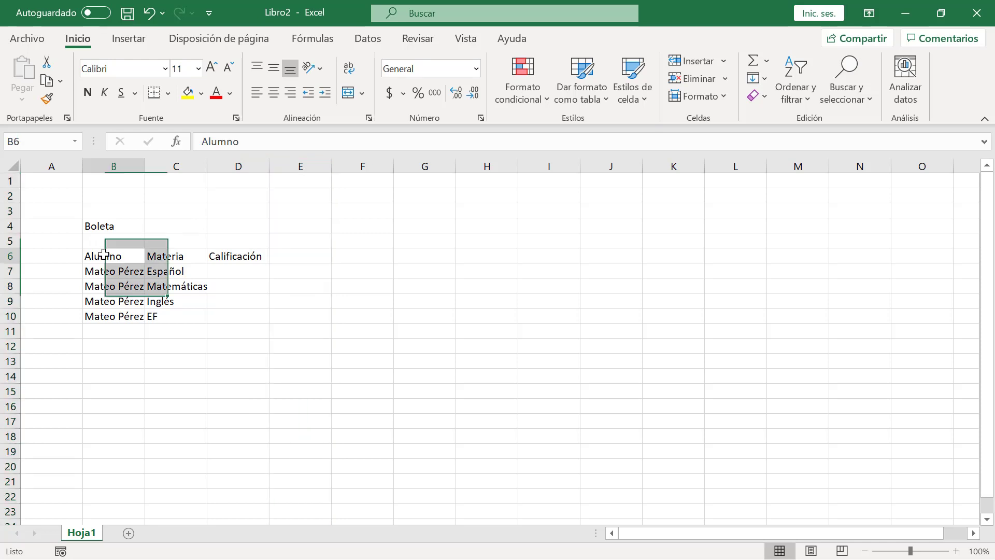
Step: Insert an empty column before the Alumno column of the report card table
{"action": "left_click", "coordinate": [106, 165]}
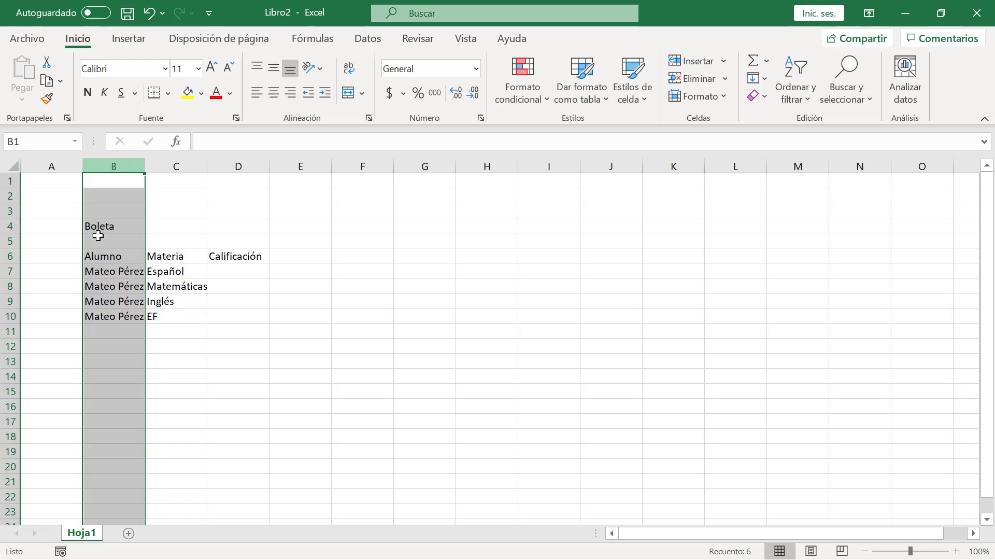
{"action": "right_click", "coordinate": [117, 161]}
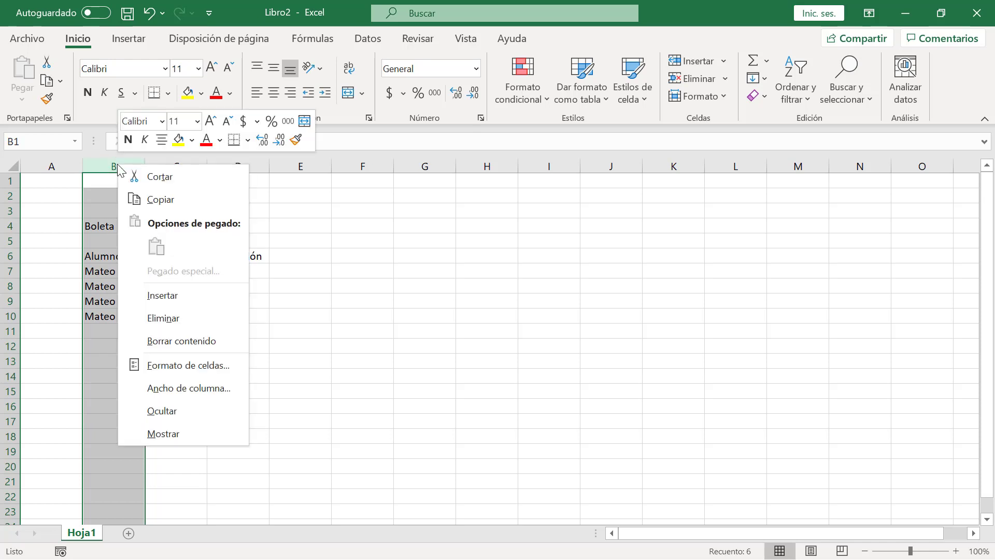
{"action": "left_click", "coordinate": [162, 295]}
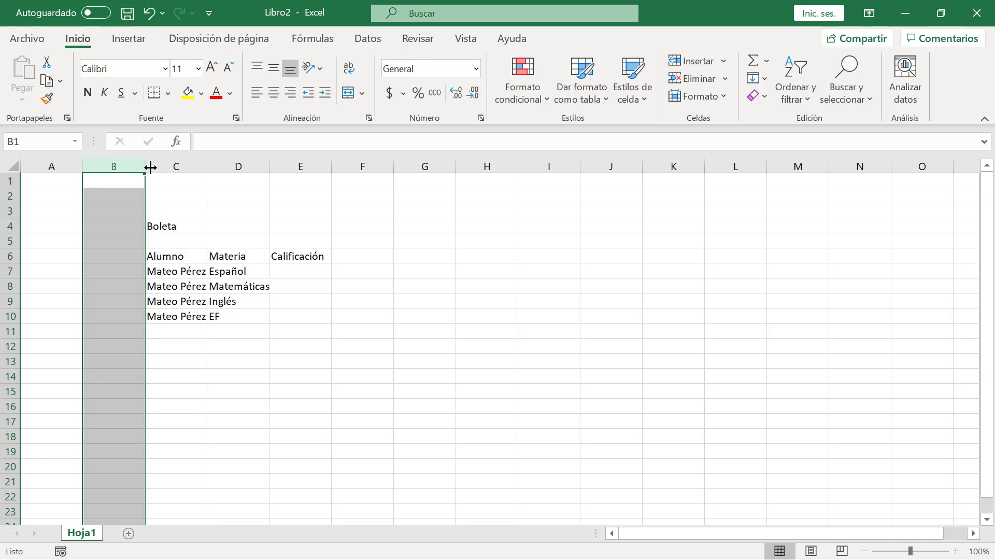
{"action": "left_click", "coordinate": [179, 166]}
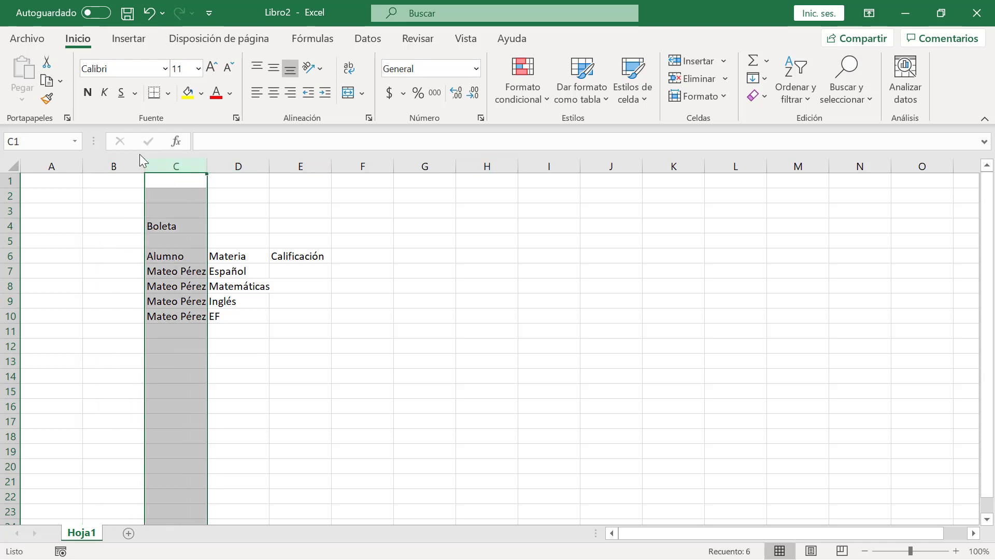
{"action": "left_click", "coordinate": [174, 254]}
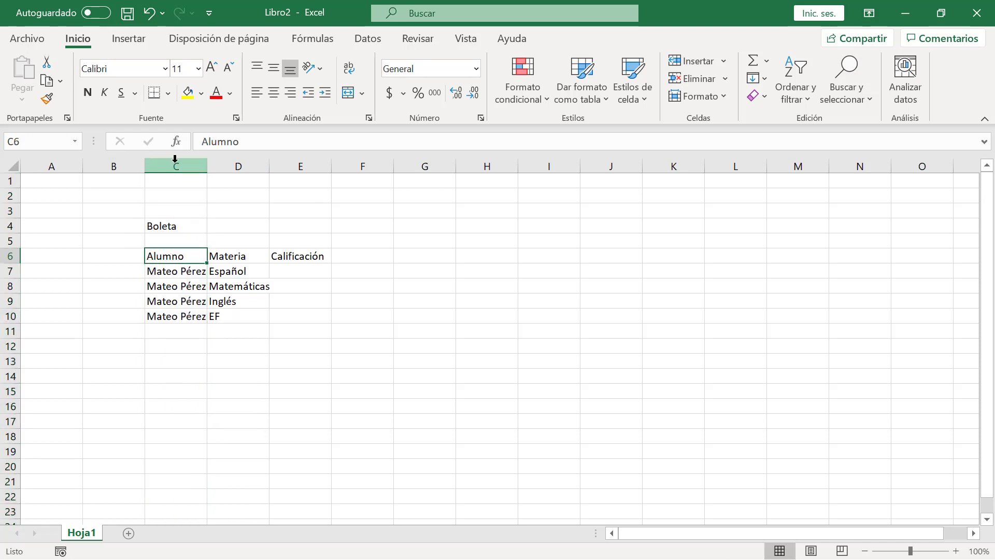
Step: Enter the header "No" in cell B6 and the number 1 in B7 below it
{"action": "left_click", "coordinate": [117, 256]}
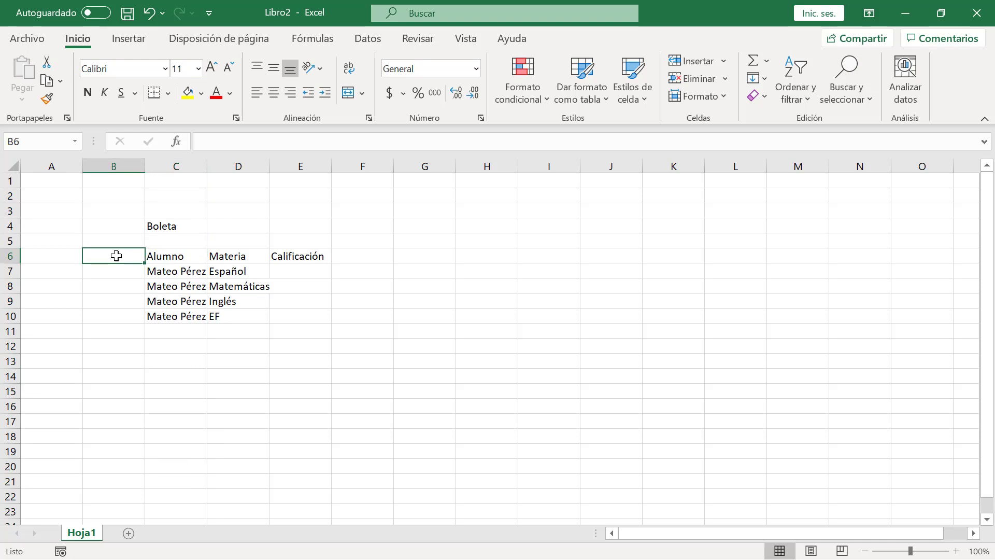
{"action": "type", "text": "No"}
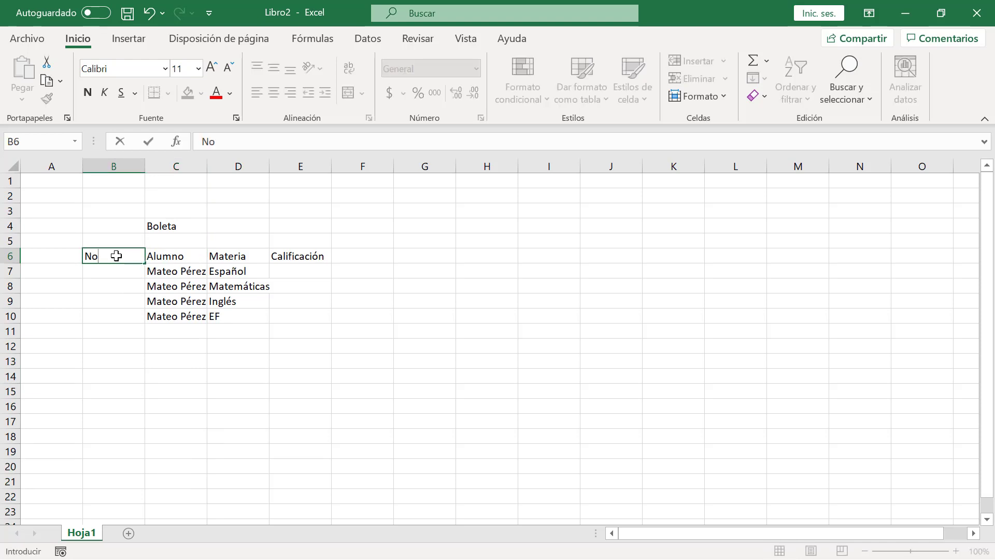
{"action": "key", "text": "Tab"}
{"action": "key", "text": "Down"}
{"action": "key", "text": "Left"}
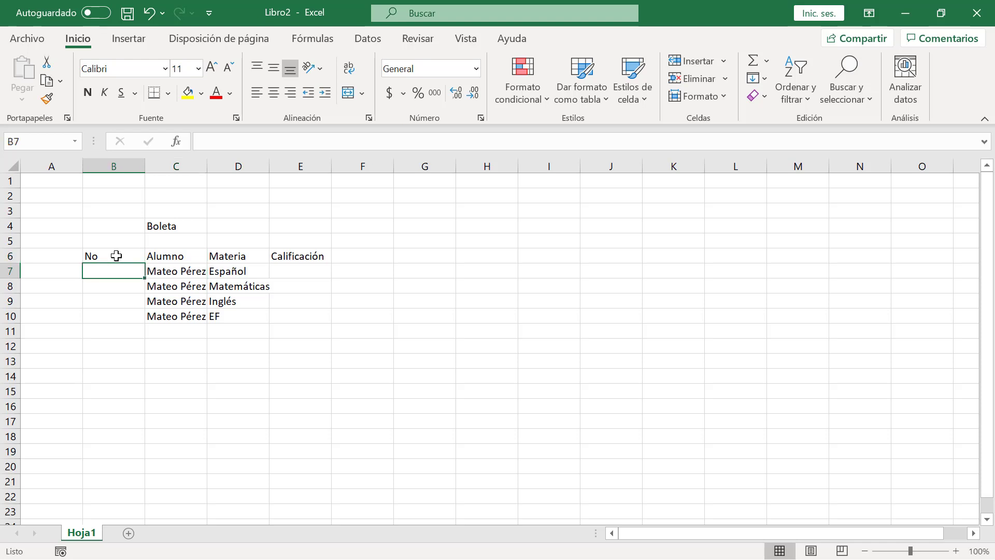
{"action": "type", "text": "1"}
{"action": "key", "text": "Return"}
Step: Enter the numbers 2, 3 and 4 in cells B8 through B10
{"action": "type", "text": "2"}
{"action": "key", "text": "Return"}
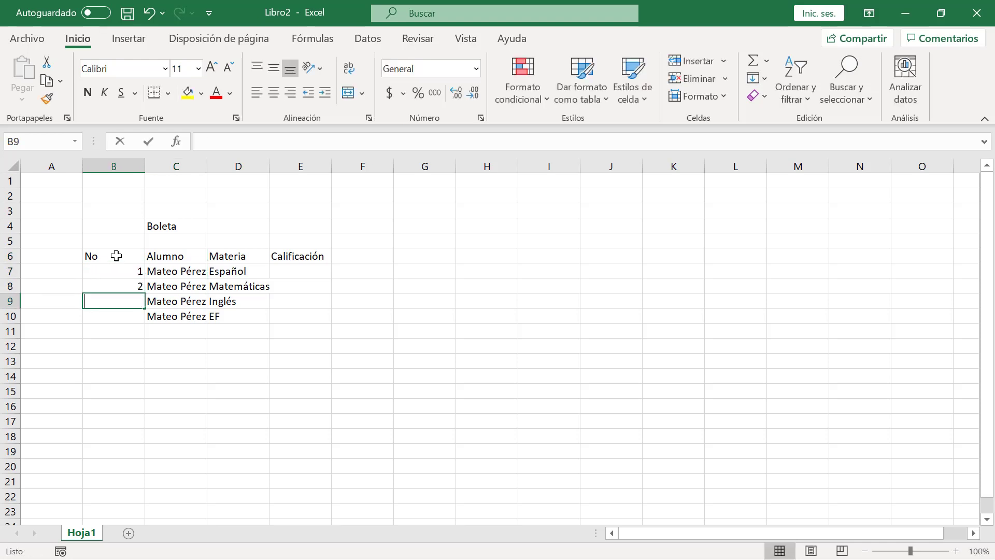
{"action": "type", "text": "3"}
{"action": "key", "text": "Return"}
{"action": "type", "text": "4"}
{"action": "key", "text": "Tab"}
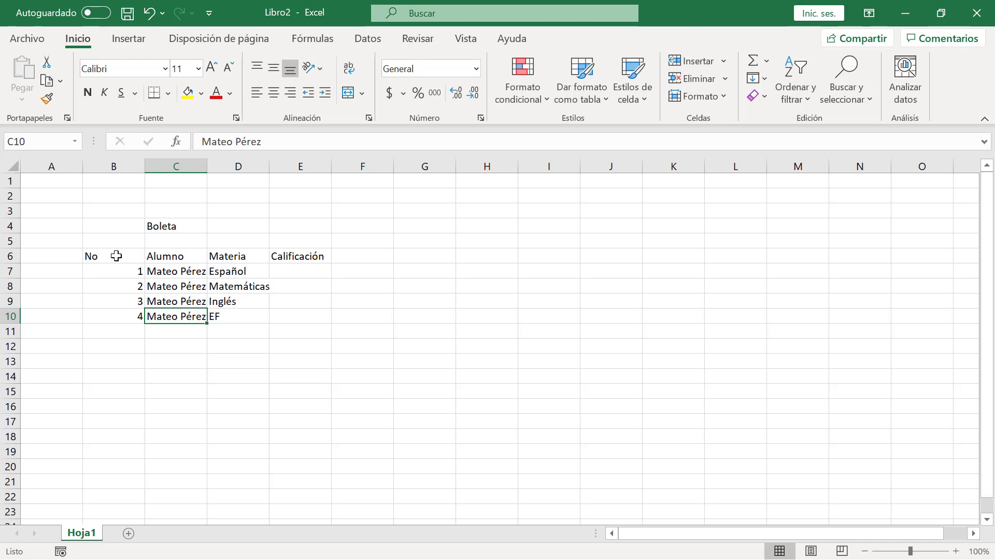
Step: Clear the numbers from cells B8 through B10, keeping the 1 in B7
{"action": "key", "text": "Left"}
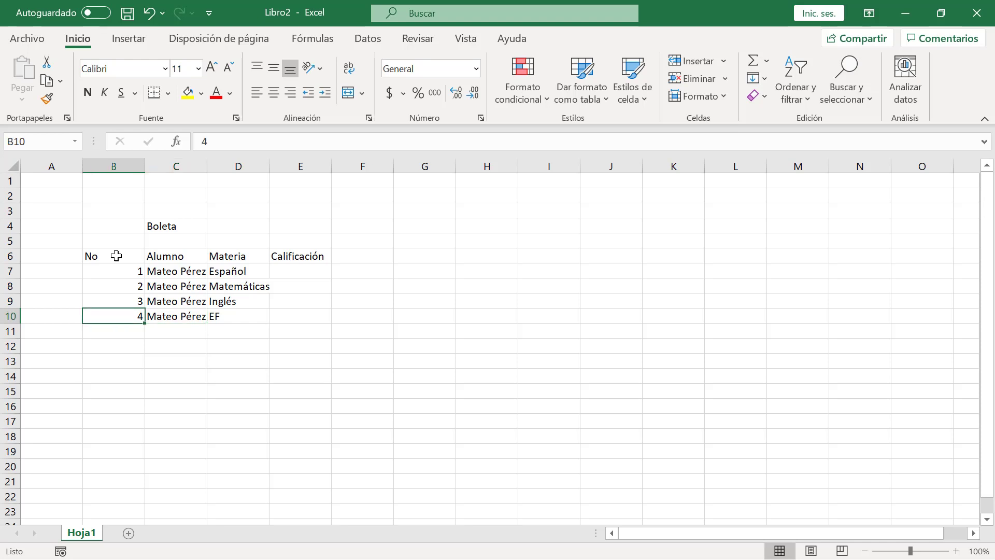
{"action": "left_click_drag", "start_coordinate": [111, 289], "coordinate": [112, 309]}
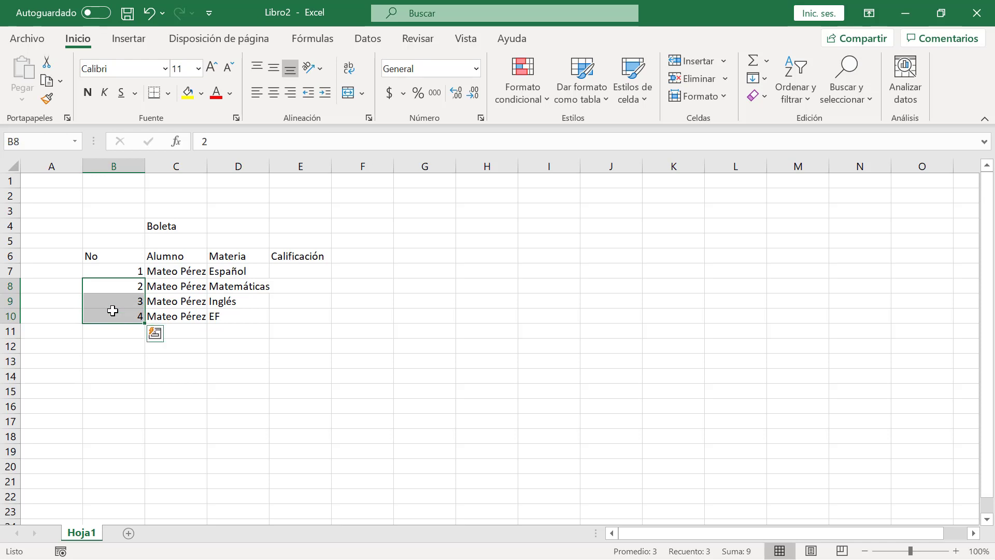
{"action": "key", "text": "Delete"}
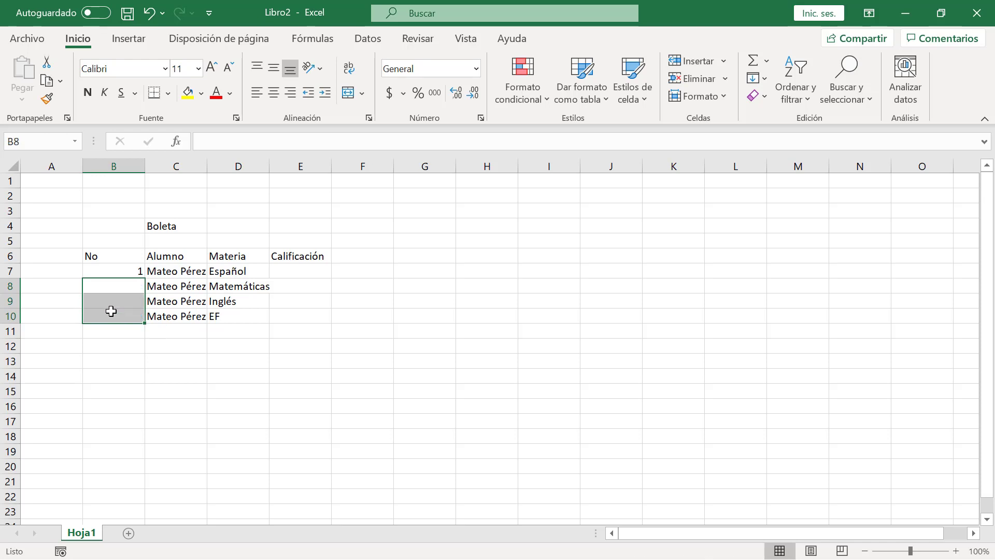
Step: AutoFill the number in B7 down to B10 and change the fill option to a series (Serie de relleno)
{"action": "left_click", "coordinate": [121, 271]}
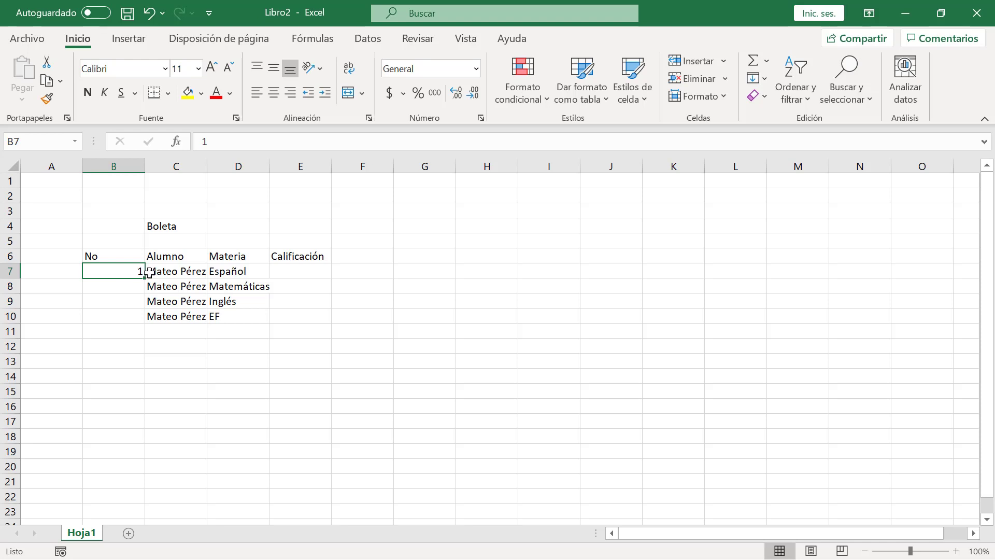
{"action": "left_click", "coordinate": [175, 271]}
{"action": "left_click", "coordinate": [119, 273]}
{"action": "double_click", "coordinate": [144, 276]}
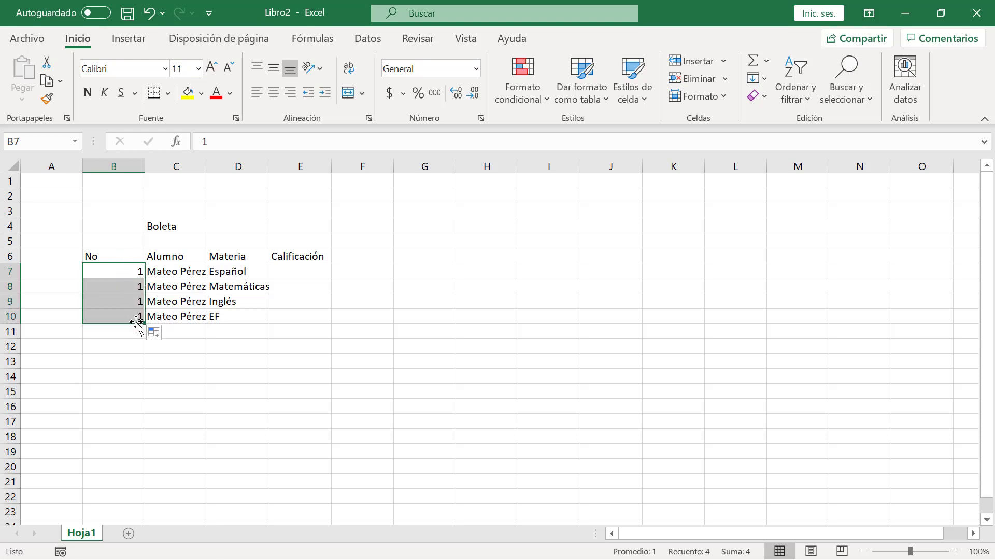
{"action": "left_click", "coordinate": [167, 334]}
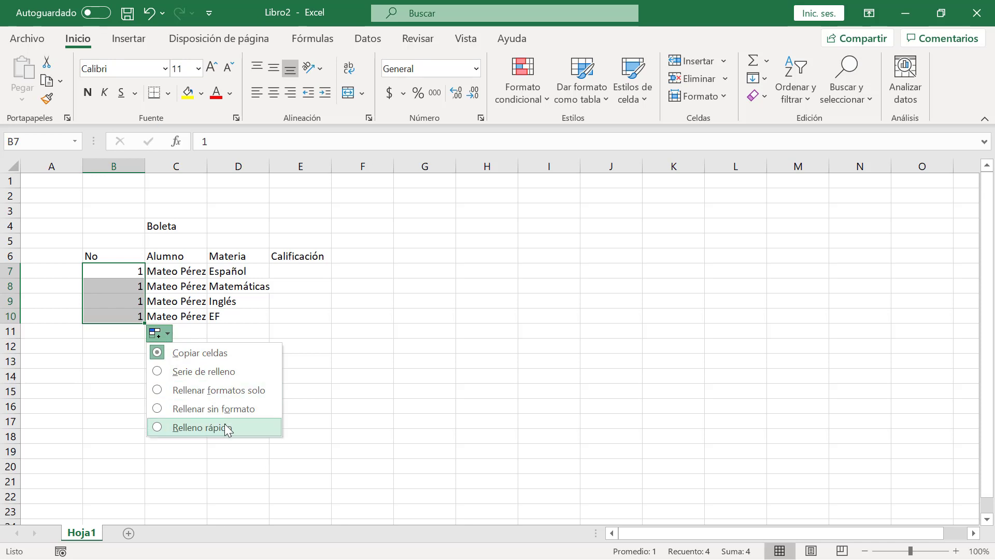
{"action": "left_click", "coordinate": [204, 372]}
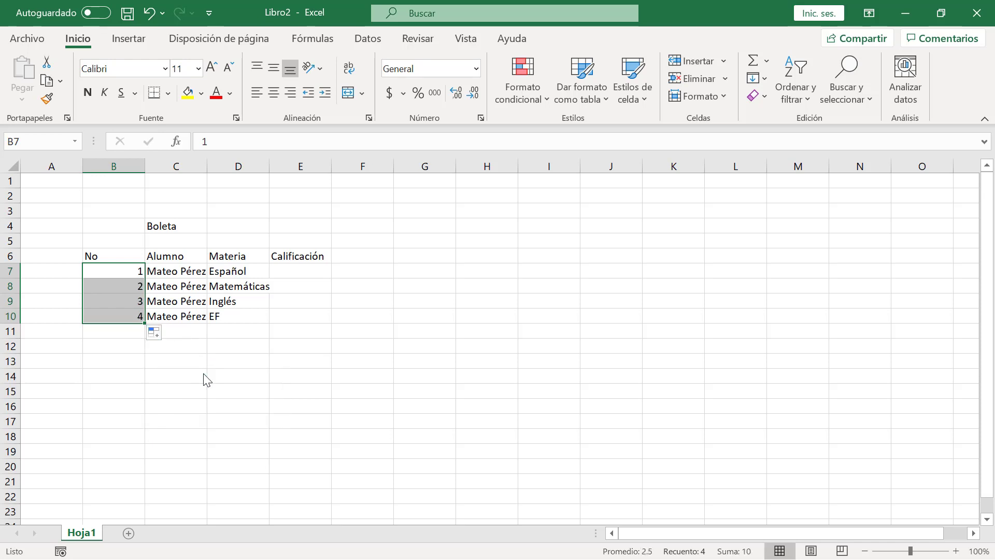
{"action": "left_click", "coordinate": [128, 271]}
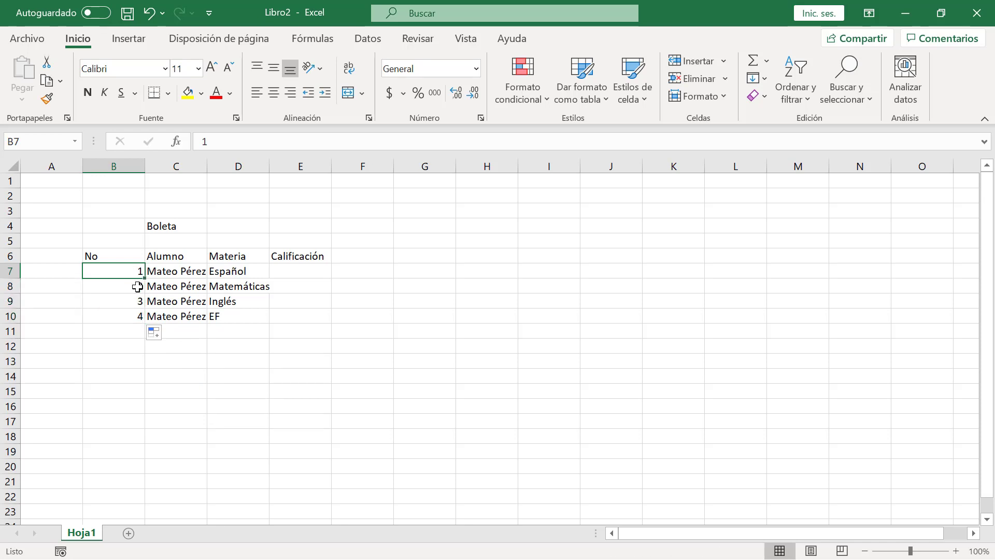
{"action": "left_click", "coordinate": [139, 286]}
{"action": "left_click", "coordinate": [137, 301]}
{"action": "left_click", "coordinate": [133, 316]}
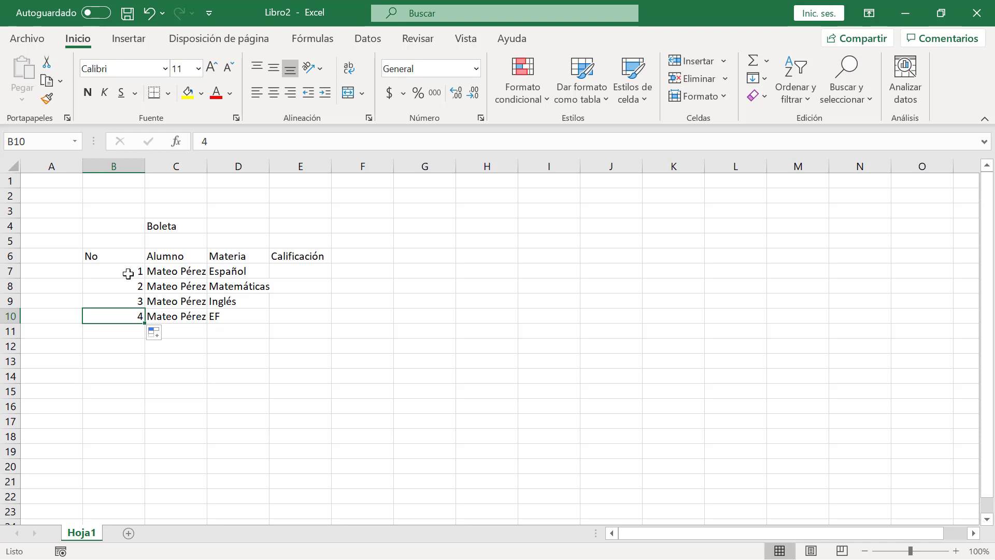
{"action": "left_click_drag", "start_coordinate": [128, 274], "coordinate": [122, 316]}
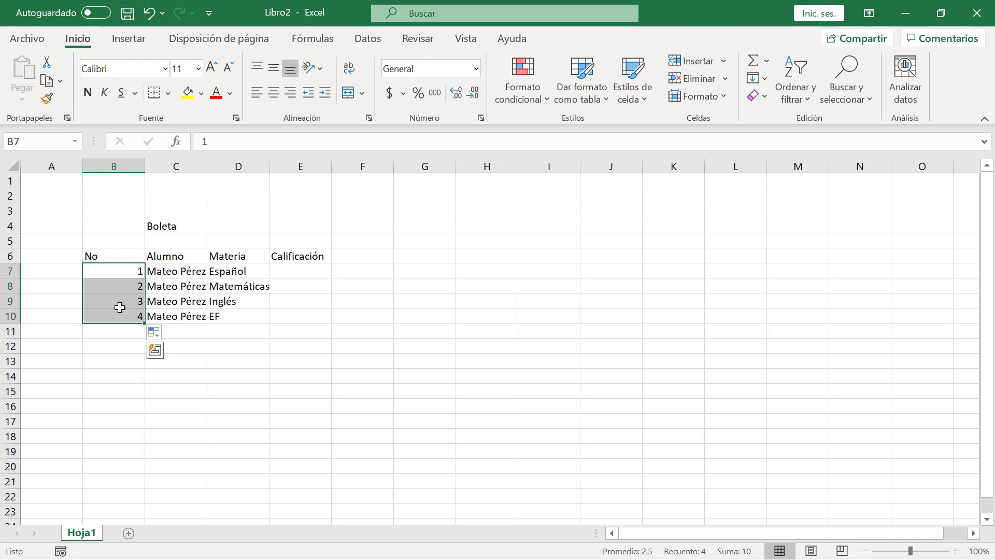
Step: Center the contents of the whole No column (column B) horizontally
{"action": "left_click", "coordinate": [126, 164]}
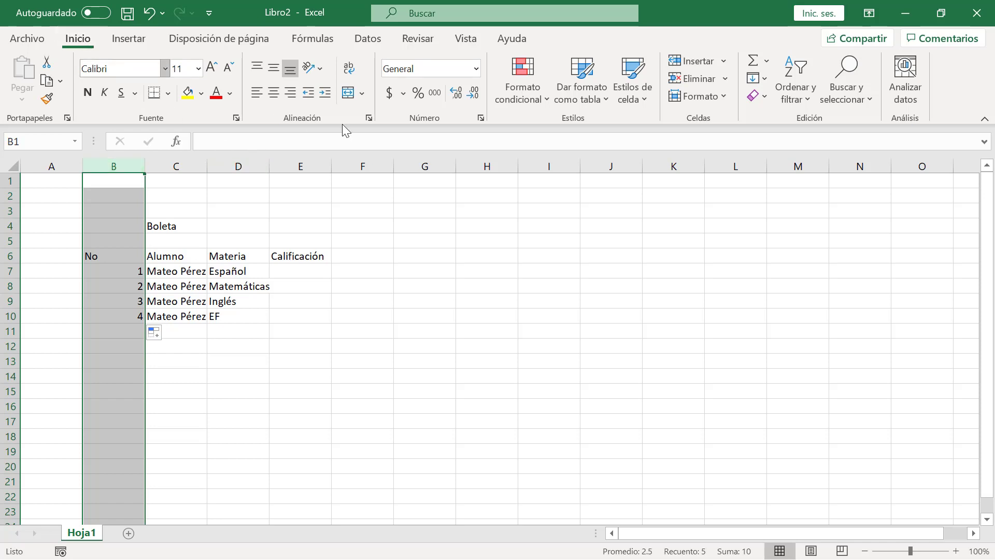
{"action": "left_click", "coordinate": [275, 94]}
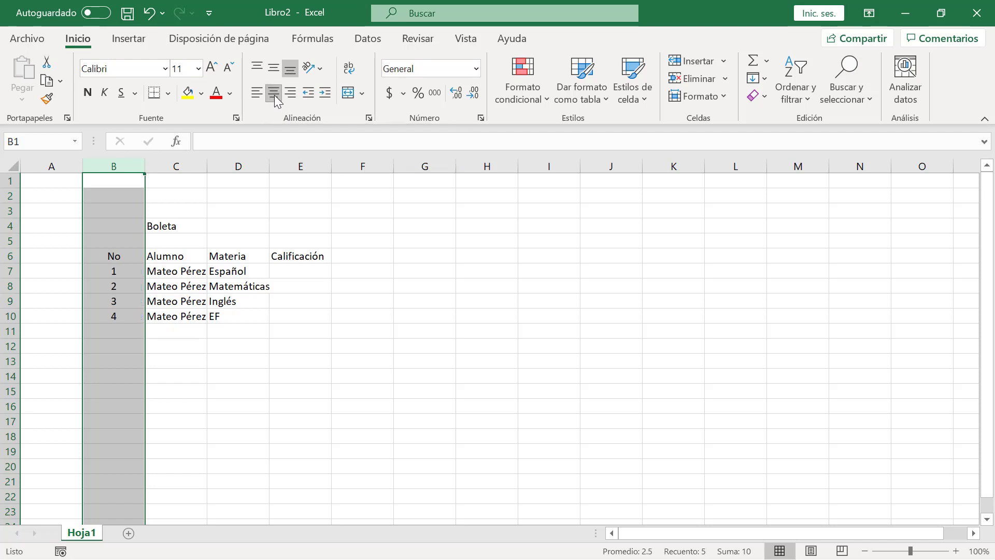
{"action": "left_click", "coordinate": [178, 240]}
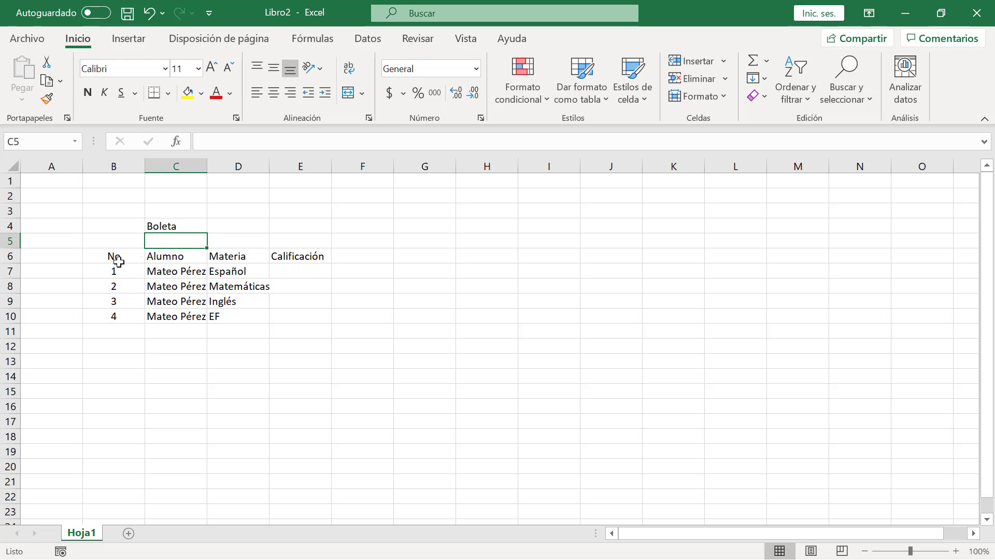
{"action": "left_click_drag", "start_coordinate": [116, 257], "coordinate": [116, 300]}
{"action": "left_click", "coordinate": [116, 300]}
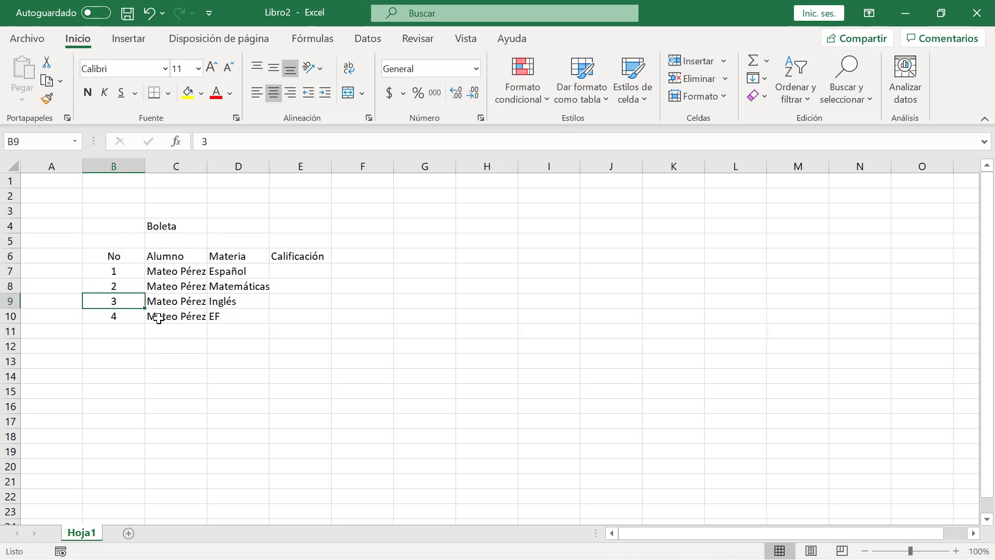
{"action": "left_click", "coordinate": [186, 274]}
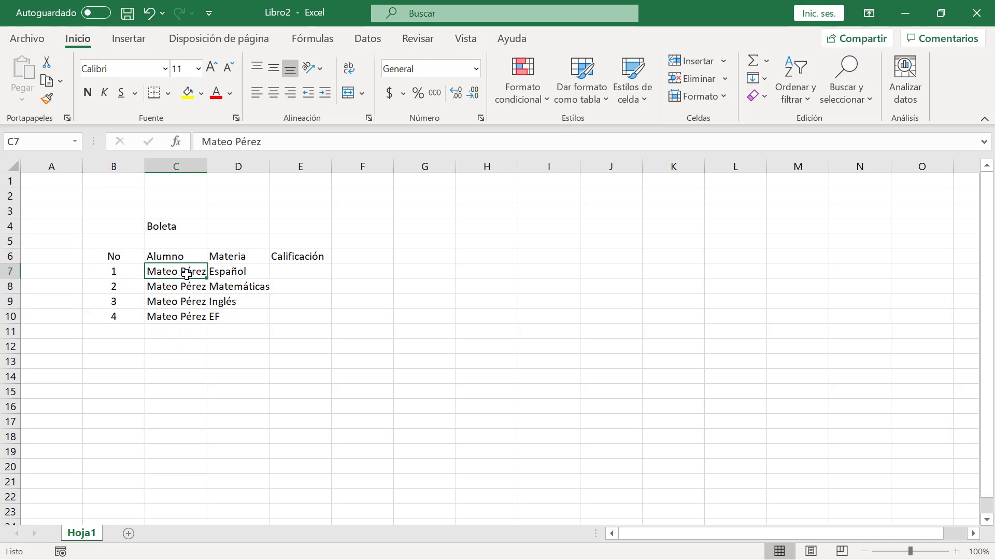
{"action": "double_click", "coordinate": [109, 256]}
{"action": "left_click", "coordinate": [166, 257]}
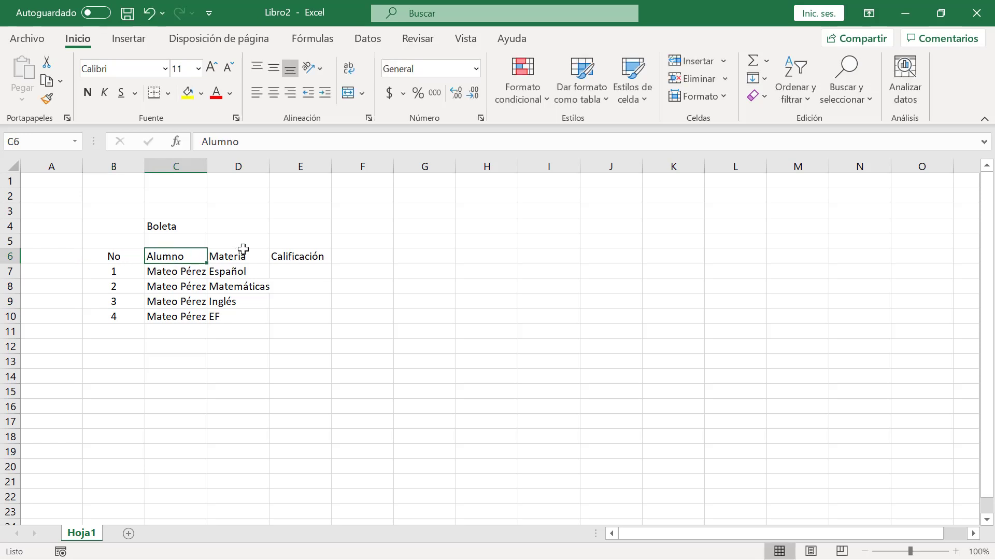
{"action": "left_click", "coordinate": [239, 257]}
{"action": "left_click", "coordinate": [311, 258]}
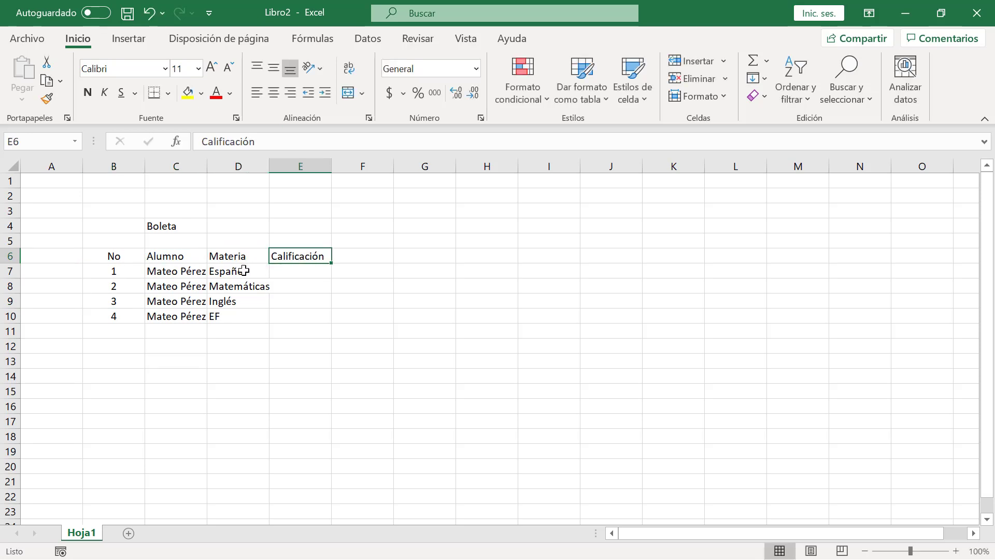
Step: Enter the grades 10, 9, 5 and 7 in cells E7 through E10 under Calificación
{"action": "left_click", "coordinate": [302, 268]}
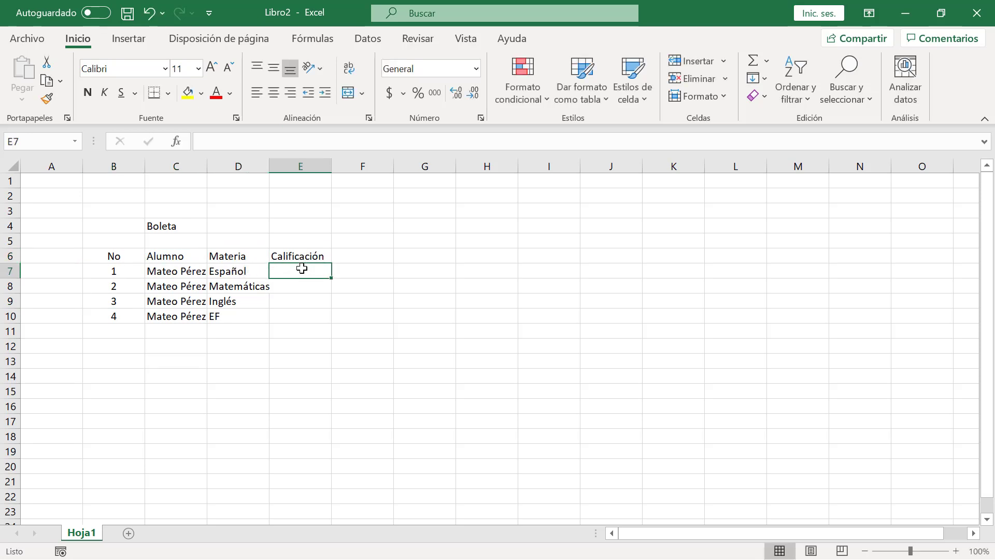
{"action": "type", "text": "10"}
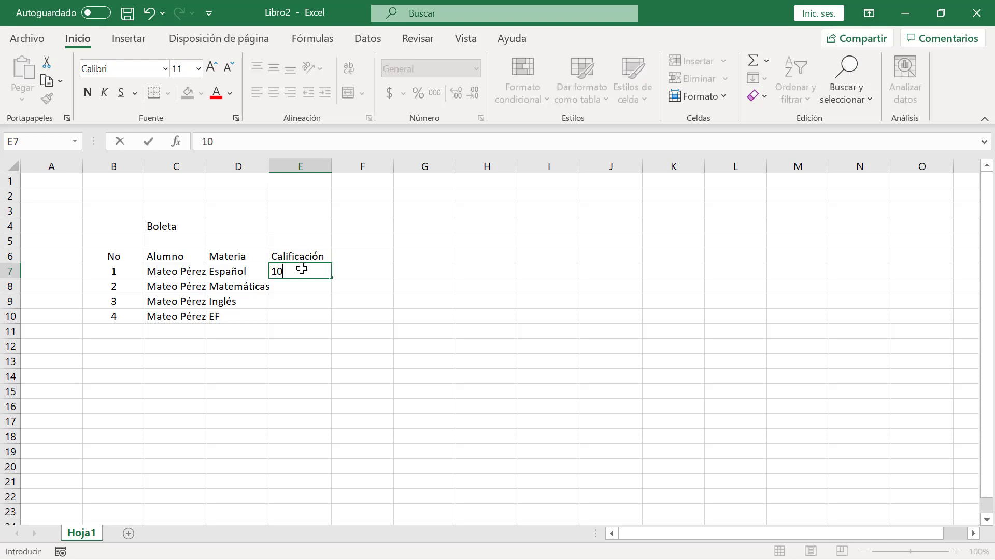
{"action": "key", "text": "Return"}
{"action": "type", "text": "9"}
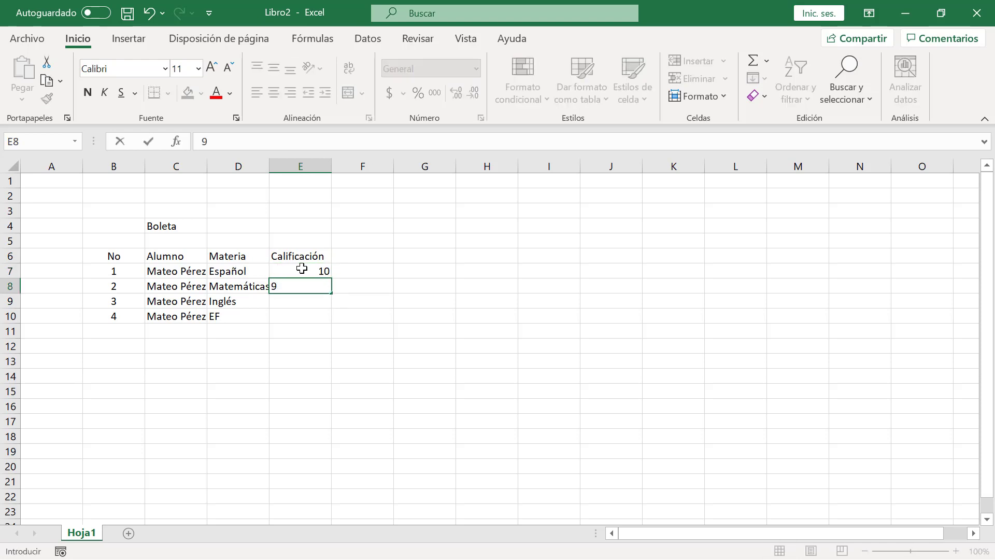
{"action": "key", "text": "Return"}
{"action": "type", "text": "5"}
{"action": "key", "text": "Return"}
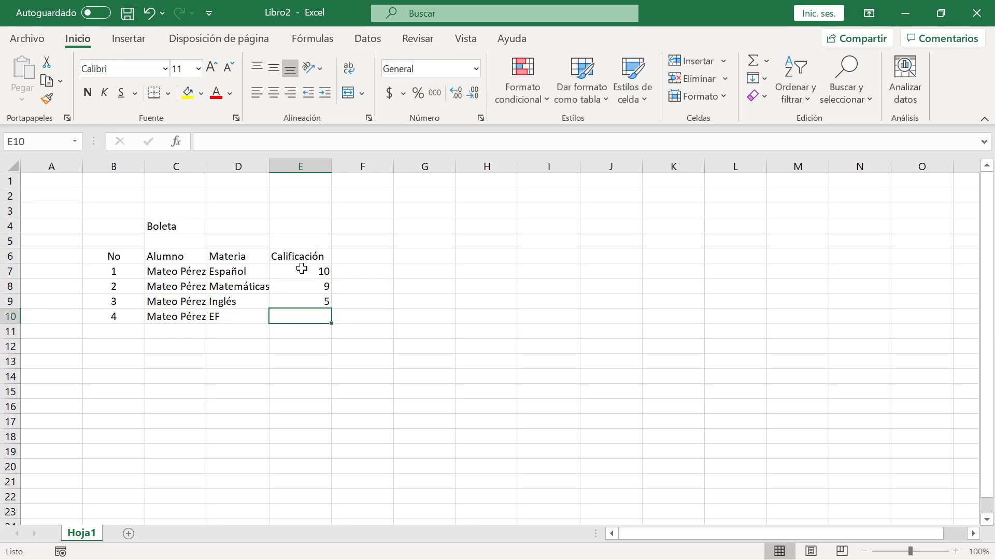
{"action": "type", "text": "7"}
{"action": "left_click", "coordinate": [352, 275]}
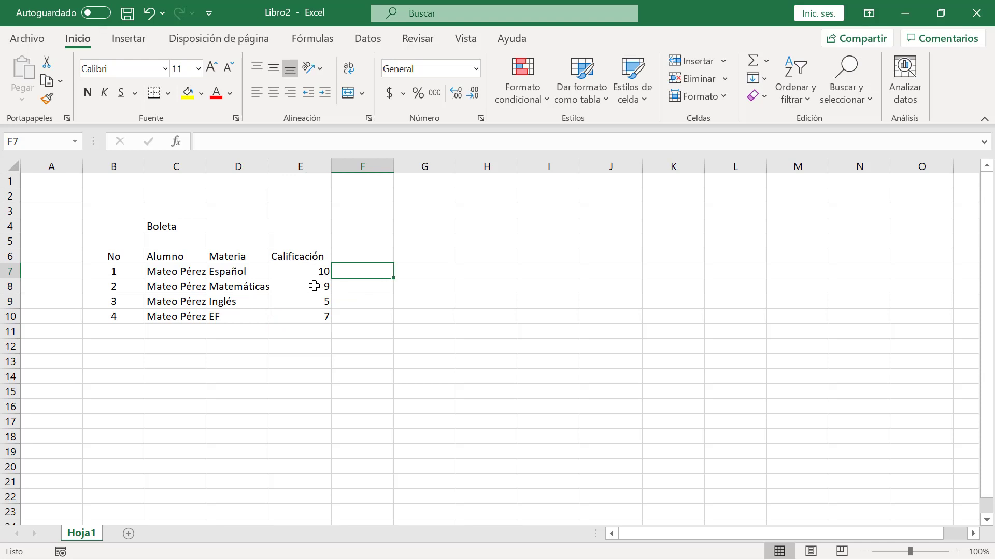
Step: Center the contents of the whole Calificación column (column E) horizontally
{"action": "left_click_drag", "start_coordinate": [301, 262], "coordinate": [303, 318]}
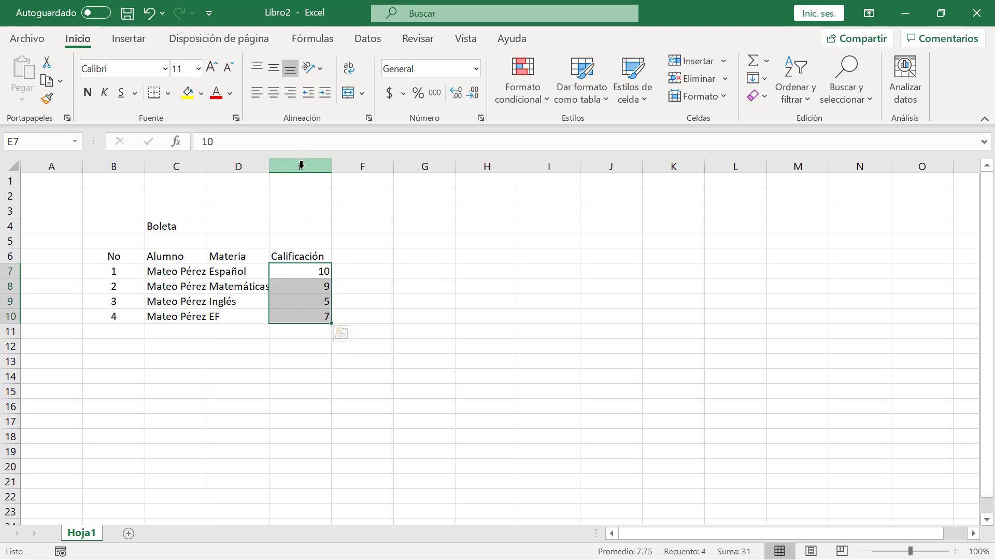
{"action": "left_click", "coordinate": [300, 165]}
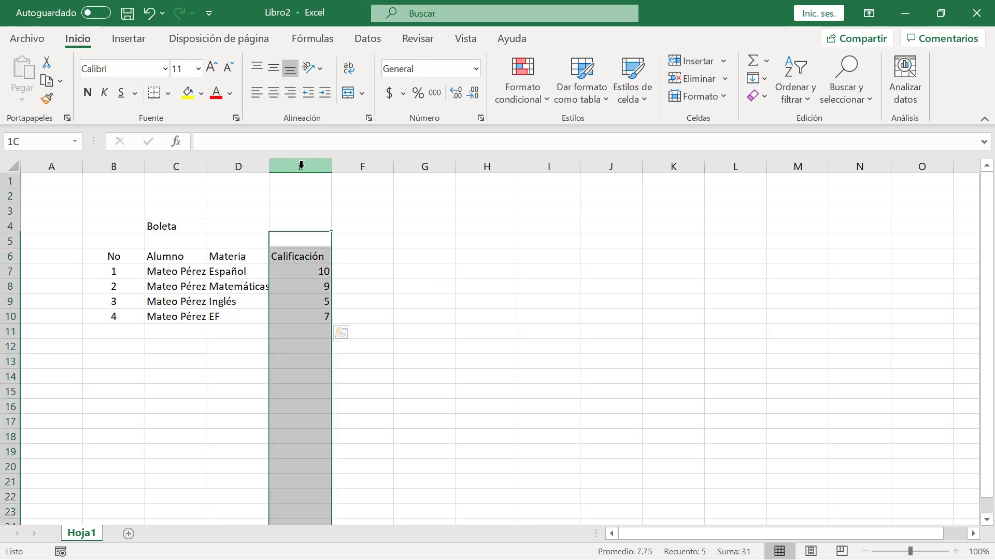
{"action": "left_click", "coordinate": [274, 95]}
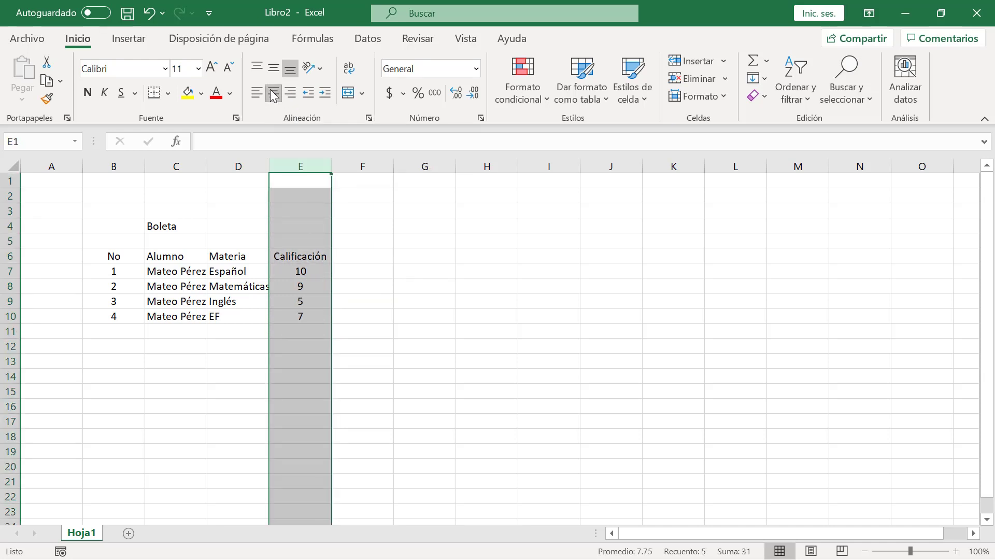
{"action": "left_click_drag", "start_coordinate": [231, 269], "coordinate": [226, 271]}
{"action": "left_click", "coordinate": [227, 271]}
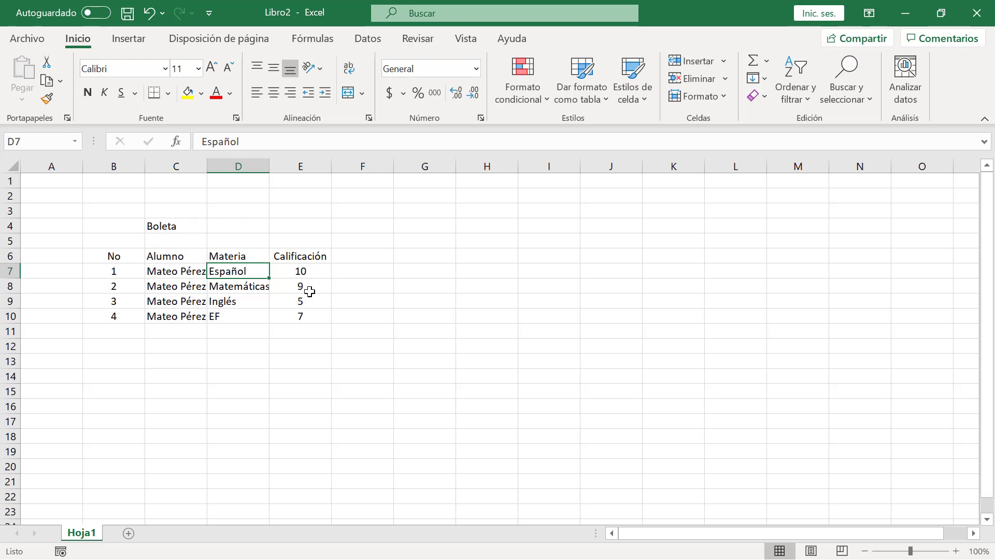
{"action": "left_click_drag", "start_coordinate": [127, 228], "coordinate": [297, 224]}
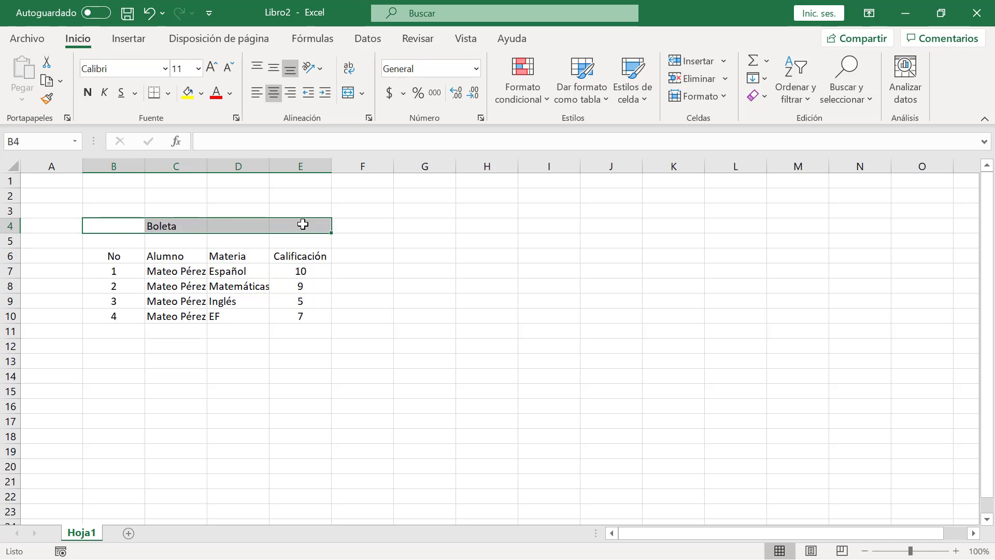
{"action": "left_click", "coordinate": [170, 225]}
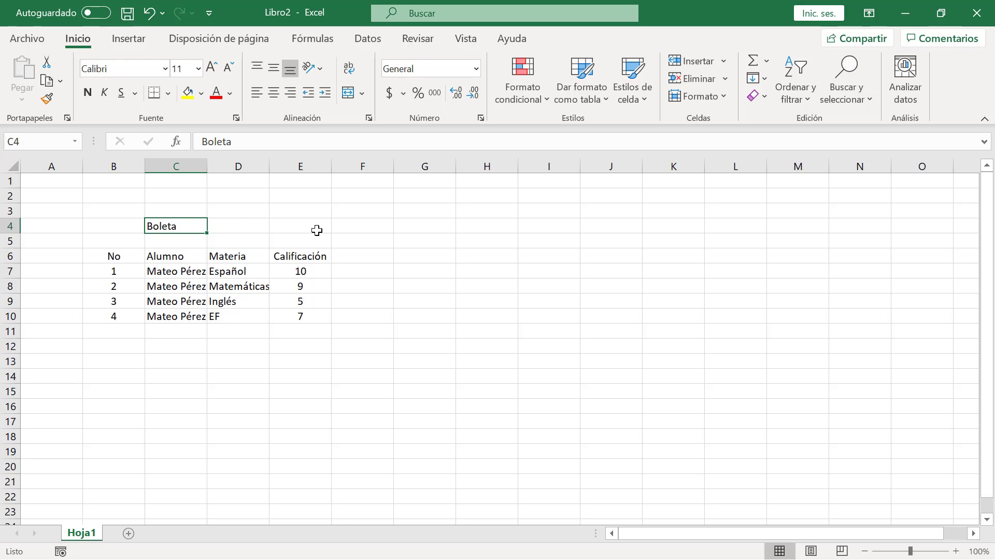
{"action": "left_click_drag", "start_coordinate": [109, 225], "coordinate": [301, 225]}
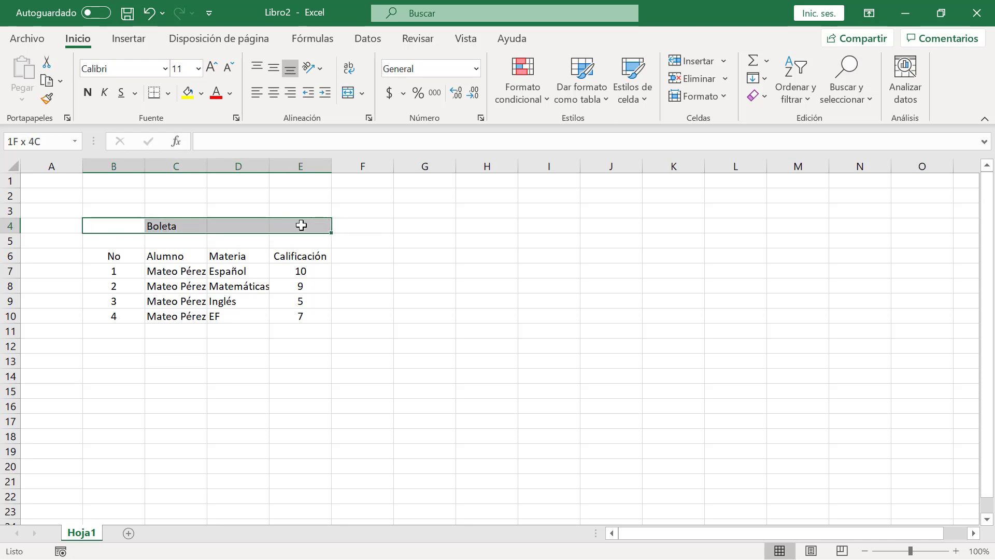
{"action": "left_click_drag", "start_coordinate": [301, 225], "coordinate": [302, 225]}
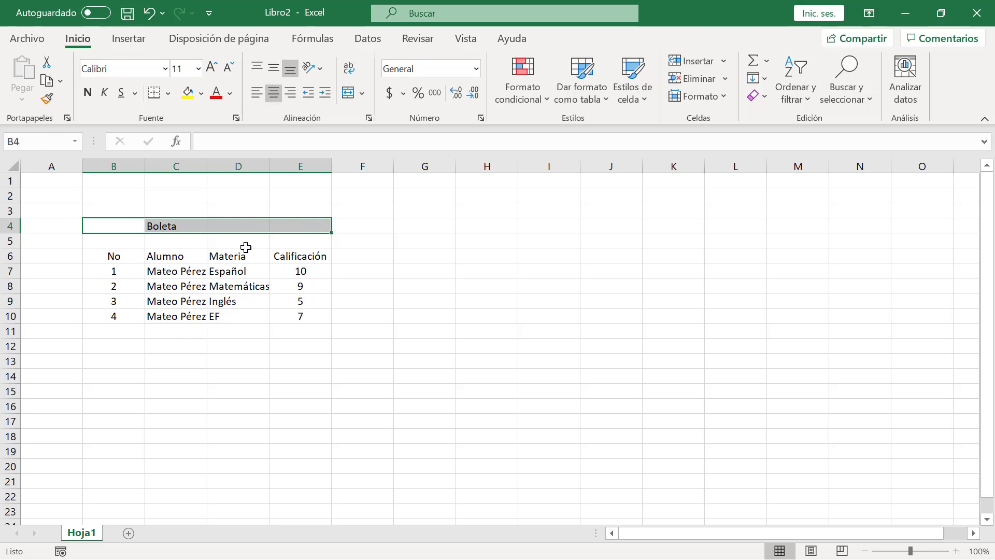
{"action": "left_click", "coordinate": [120, 256]}
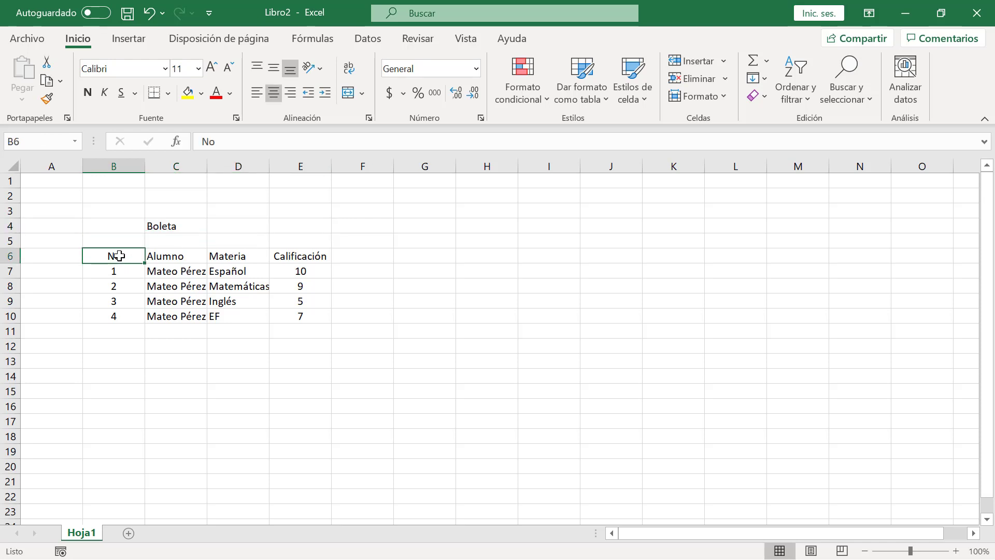
{"action": "left_click_drag", "start_coordinate": [119, 256], "coordinate": [302, 319]}
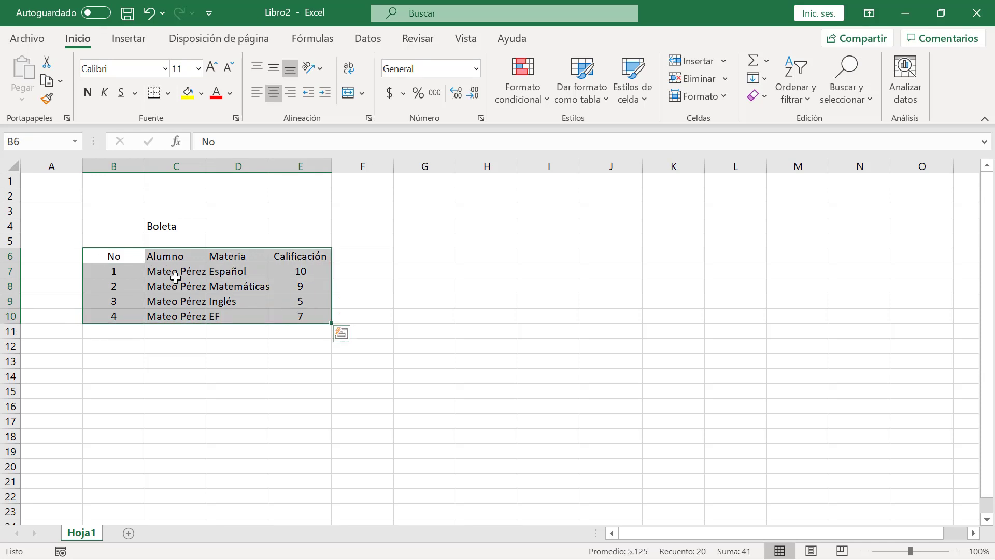
{"action": "left_click", "coordinate": [124, 257]}
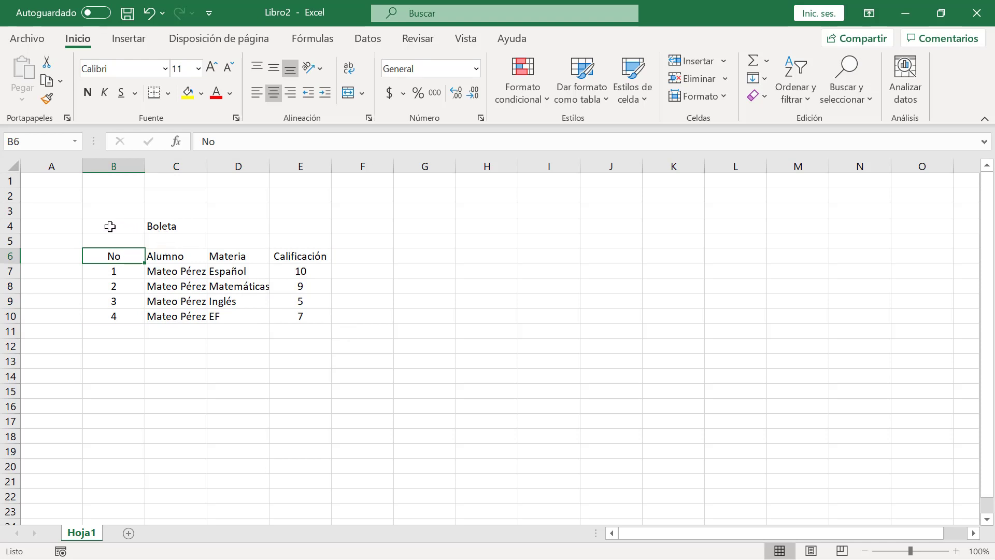
Step: Merge and center the Boleta title across cells B4 to E4, above the table
{"action": "left_click_drag", "start_coordinate": [111, 226], "coordinate": [306, 224]}
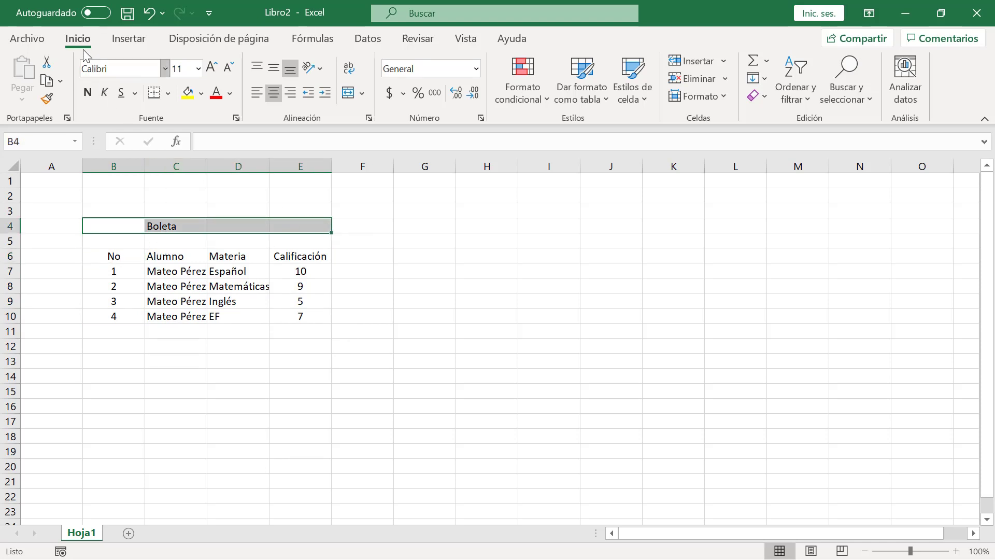
{"action": "left_click", "coordinate": [348, 94]}
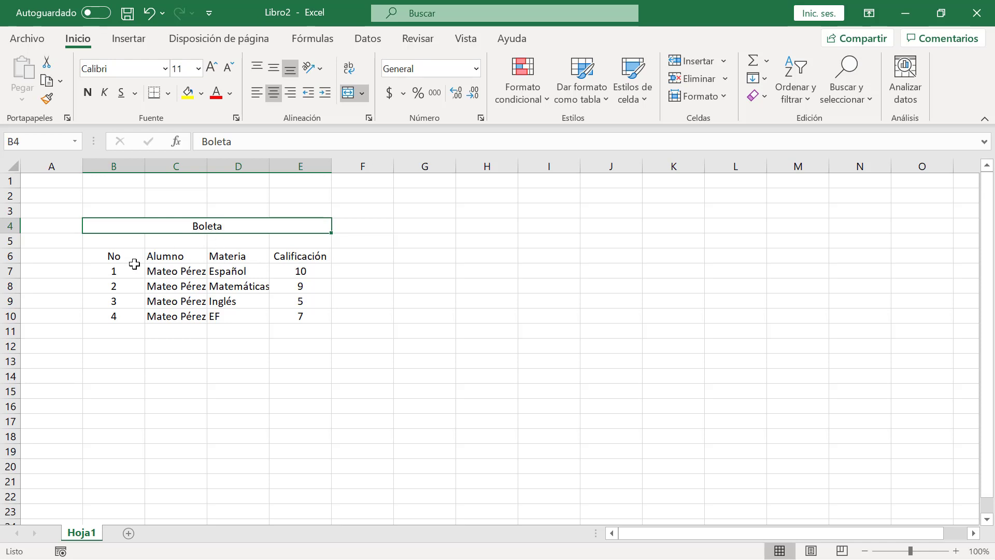
{"action": "left_click_drag", "start_coordinate": [130, 259], "coordinate": [286, 314]}
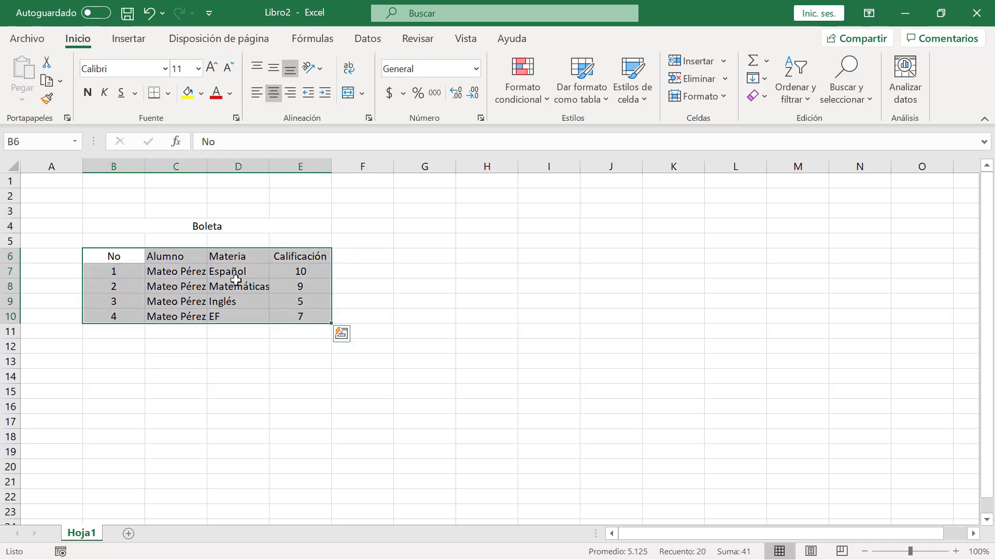
{"action": "left_click", "coordinate": [236, 280]}
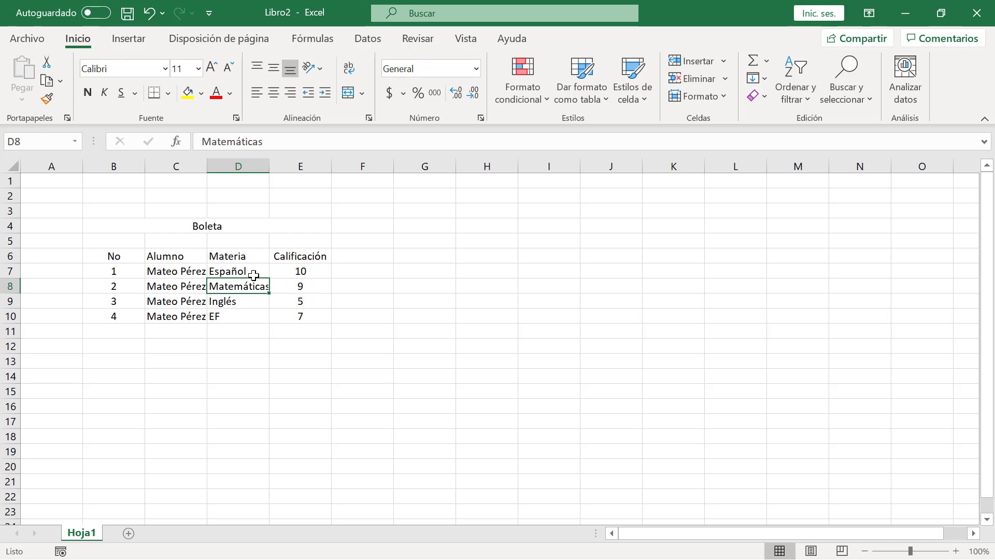
Step: Fill the header row cells B6 to E6 with the dark blue-gray theme color
{"action": "left_click", "coordinate": [129, 257]}
{"action": "left_click_drag", "start_coordinate": [128, 257], "coordinate": [291, 257]}
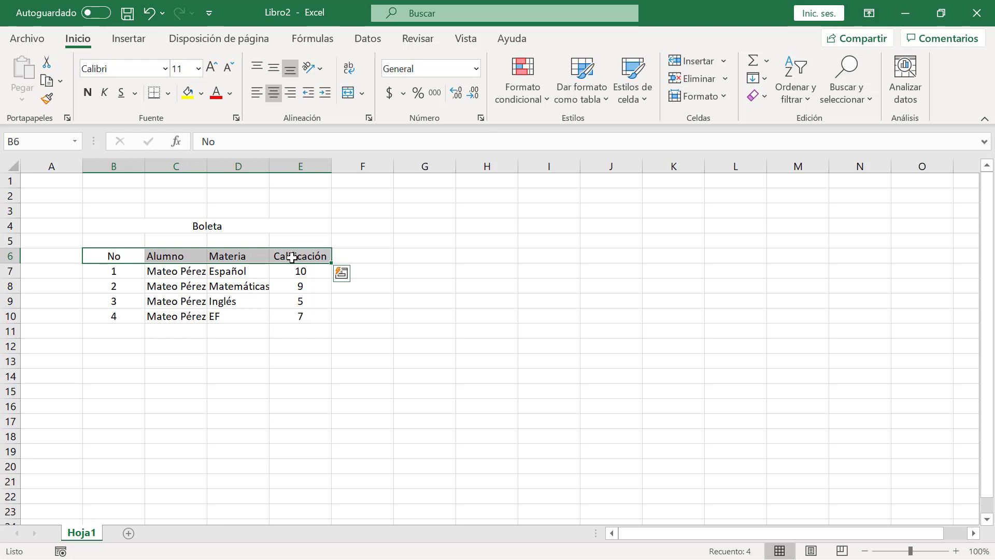
{"action": "left_click", "coordinate": [201, 94]}
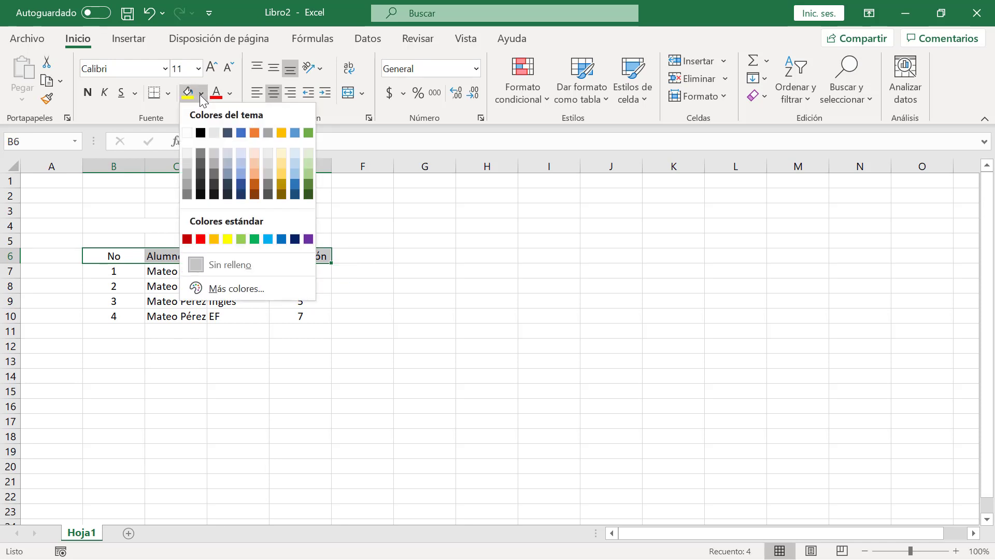
{"action": "left_click", "coordinate": [355, 210]}
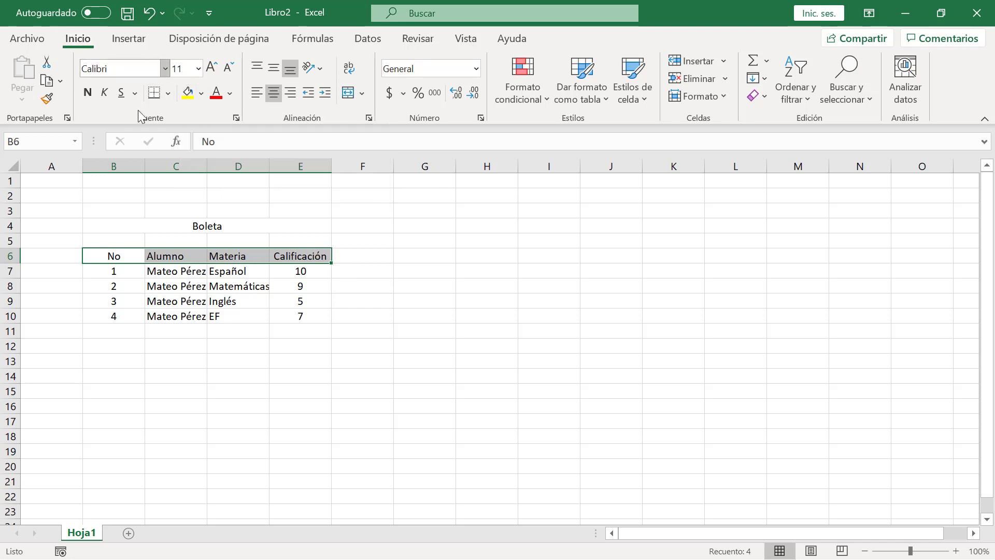
{"action": "left_click", "coordinate": [200, 94]}
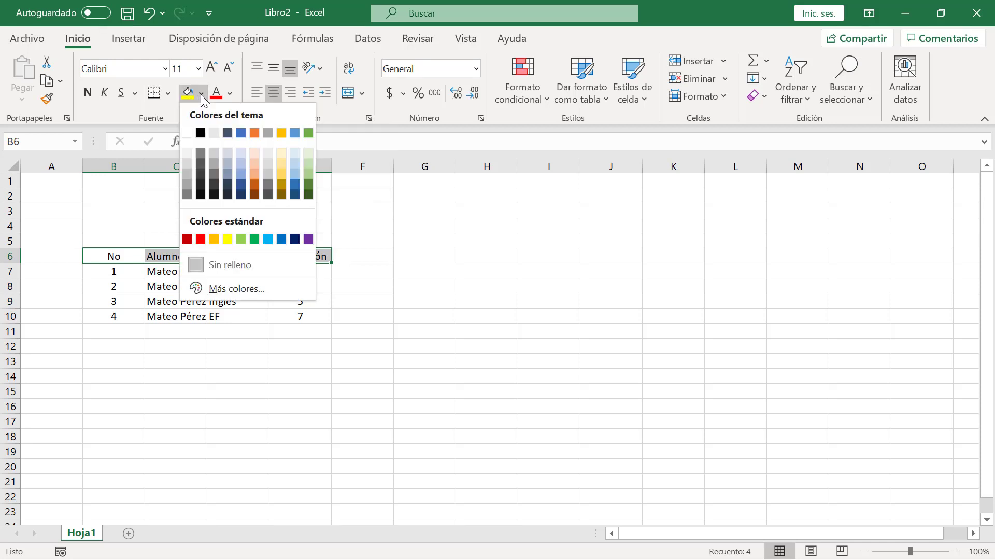
{"action": "left_click", "coordinate": [228, 133]}
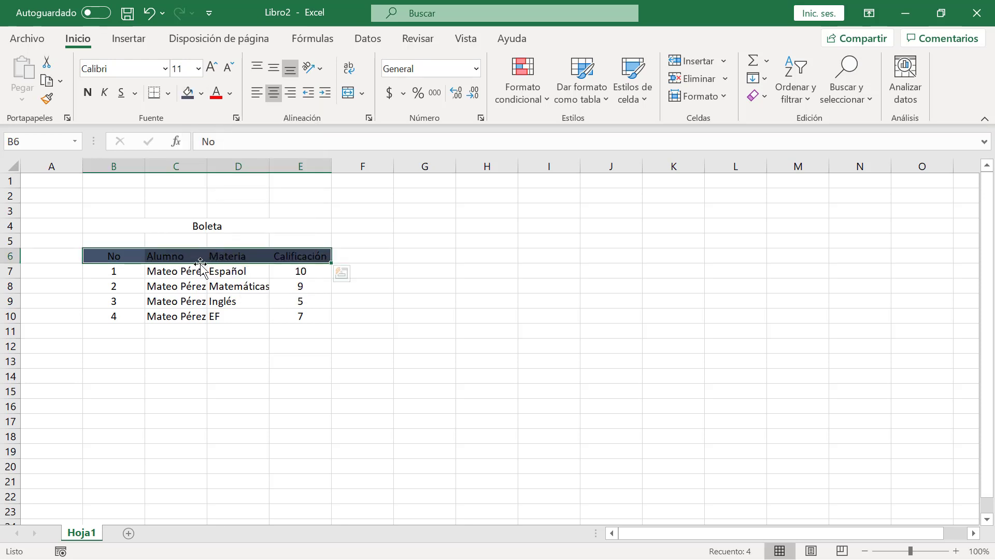
Step: Set the font color of the header row B6 to E6 to white
{"action": "left_click", "coordinate": [230, 94]}
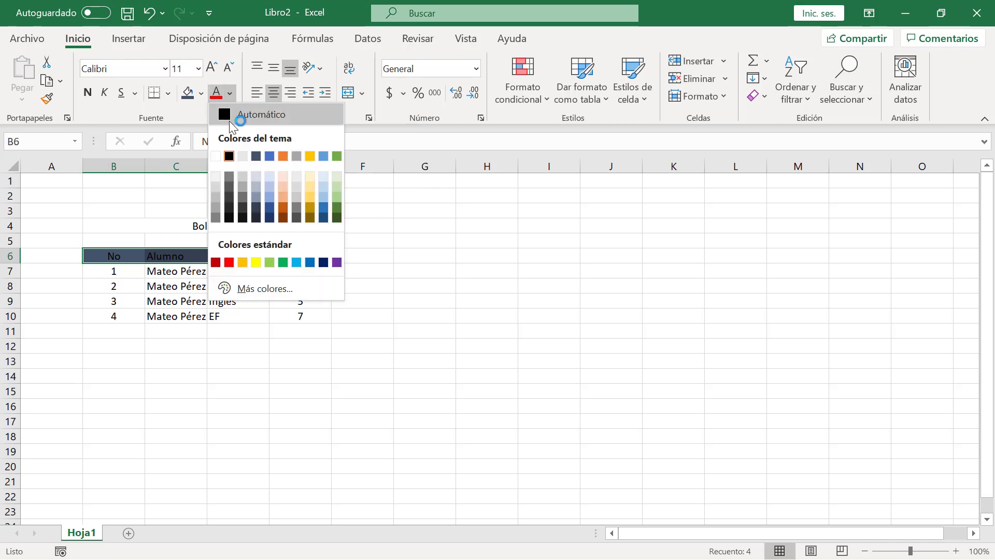
{"action": "left_click", "coordinate": [217, 156]}
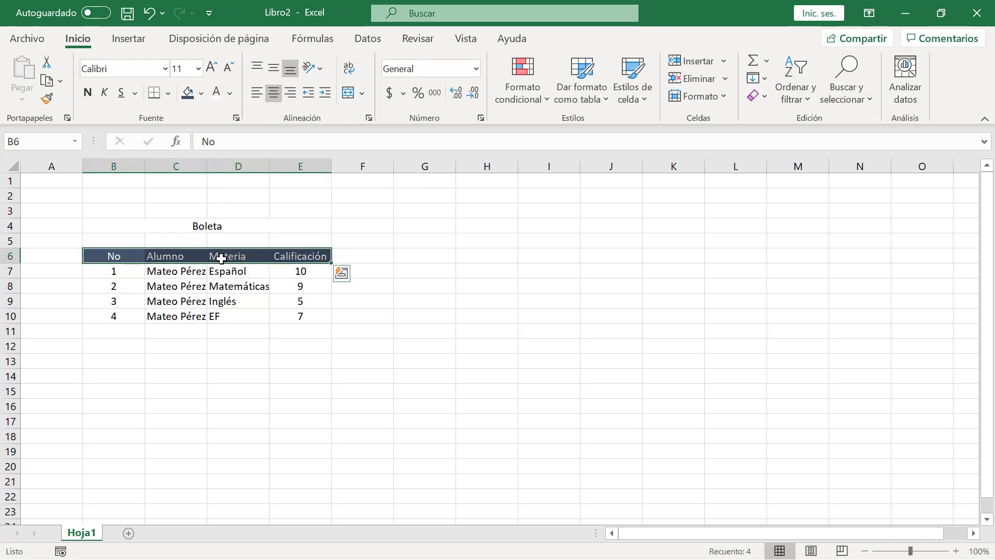
{"action": "left_click", "coordinate": [237, 277]}
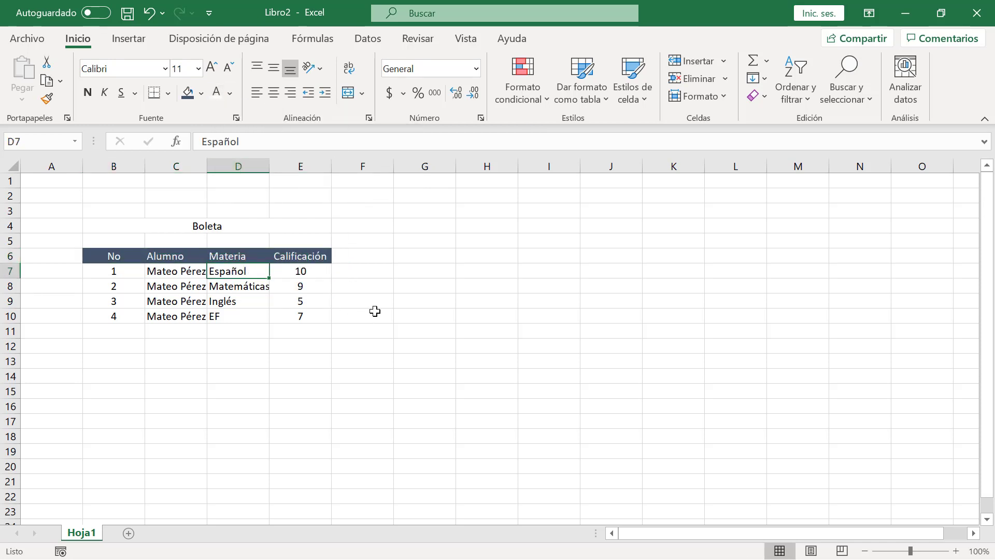
Step: Apply the dark blue-gray fill and white font color to the merged Boleta title cell
{"action": "left_click", "coordinate": [144, 227]}
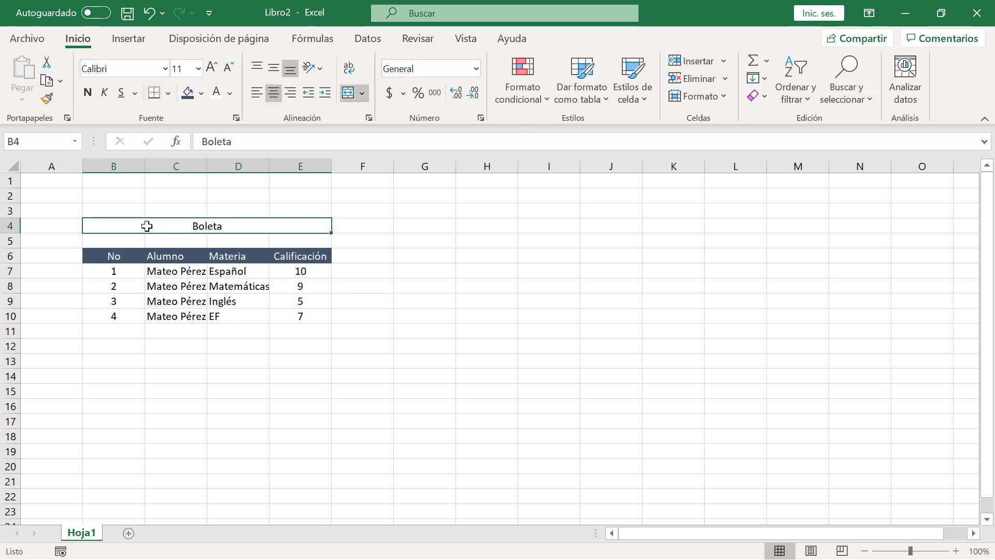
{"action": "left_click", "coordinate": [190, 94]}
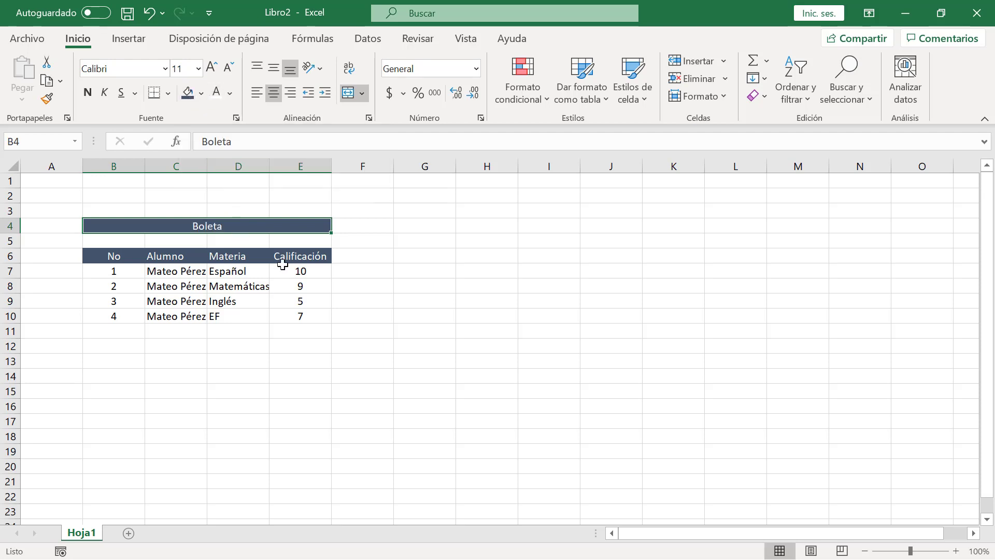
{"action": "left_click", "coordinate": [359, 255]}
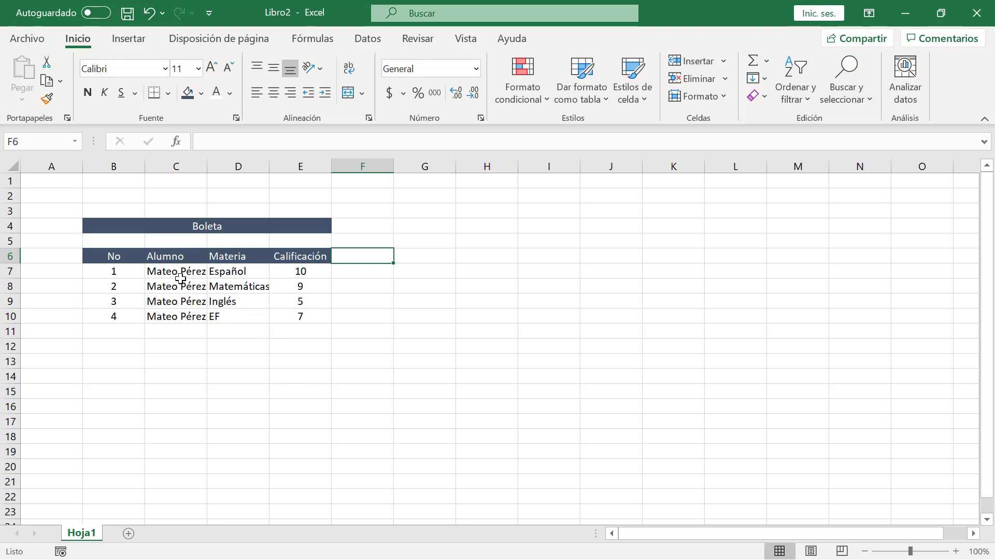
Step: Apply all borders to the table's data cells B7 to E10
{"action": "left_click", "coordinate": [115, 270]}
{"action": "left_click_drag", "start_coordinate": [162, 287], "coordinate": [293, 320]}
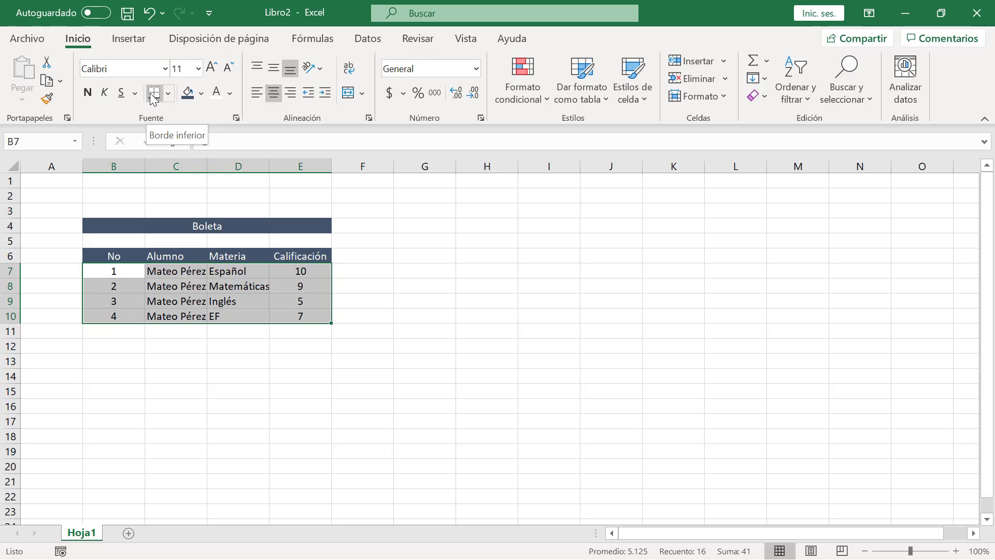
{"action": "left_click", "coordinate": [168, 94]}
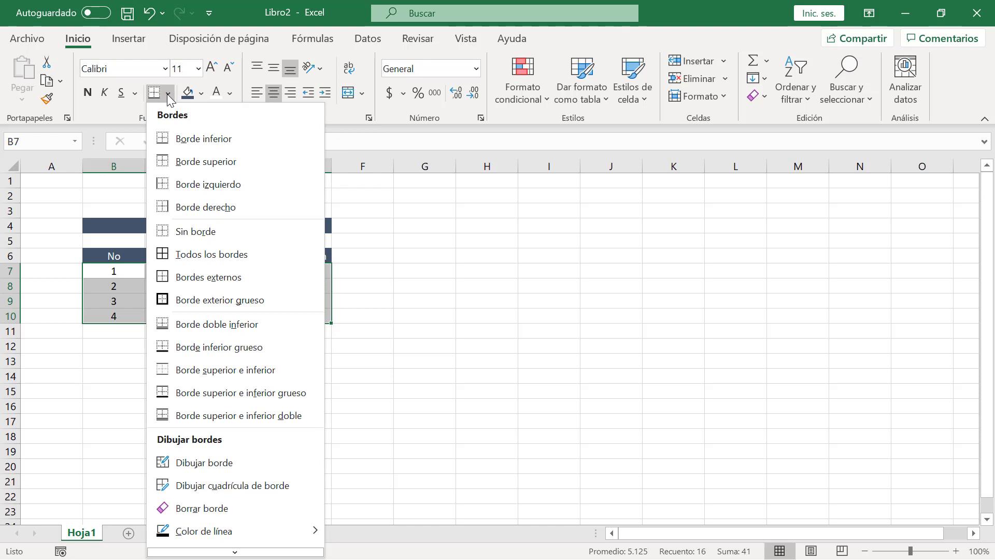
{"action": "left_click", "coordinate": [189, 256]}
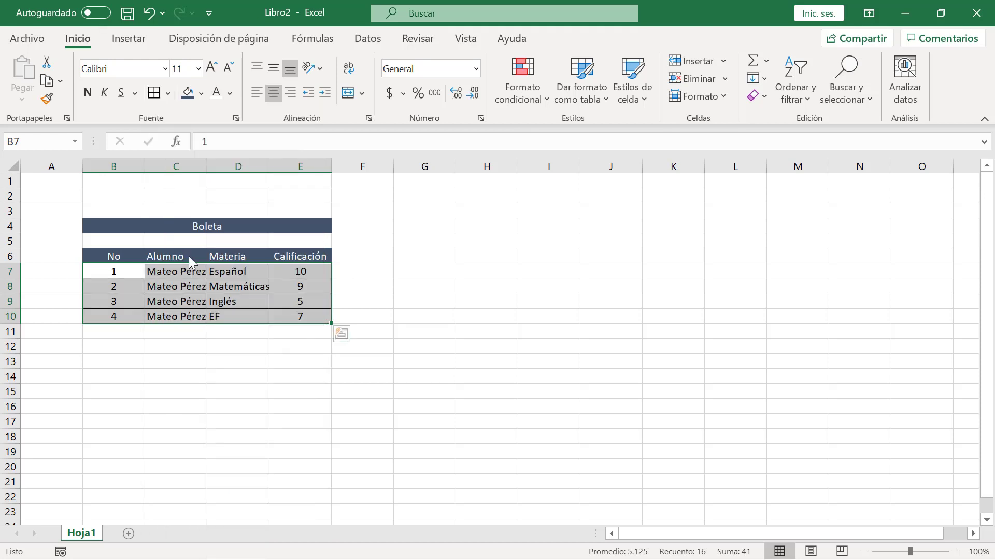
{"action": "left_click", "coordinate": [345, 285]}
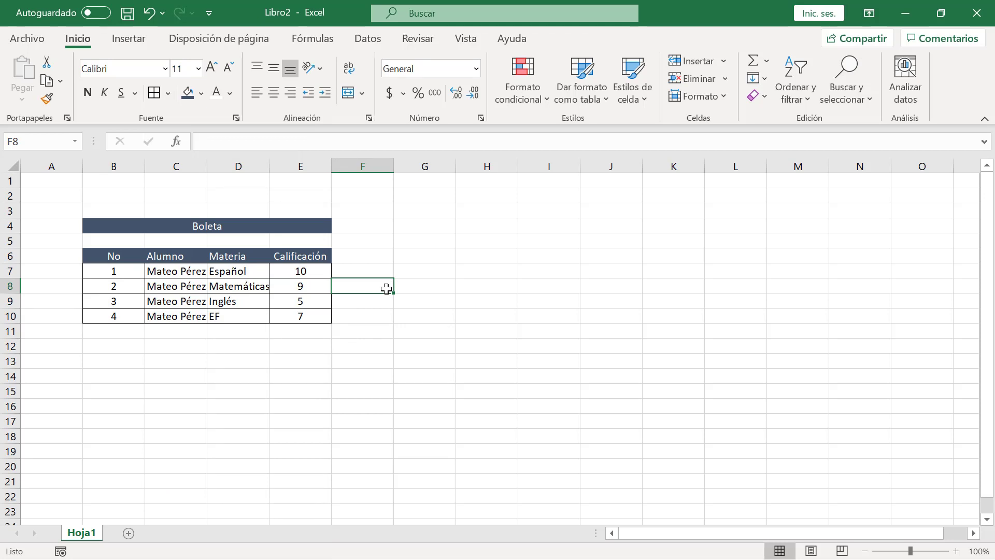
{"action": "left_click", "coordinate": [107, 274]}
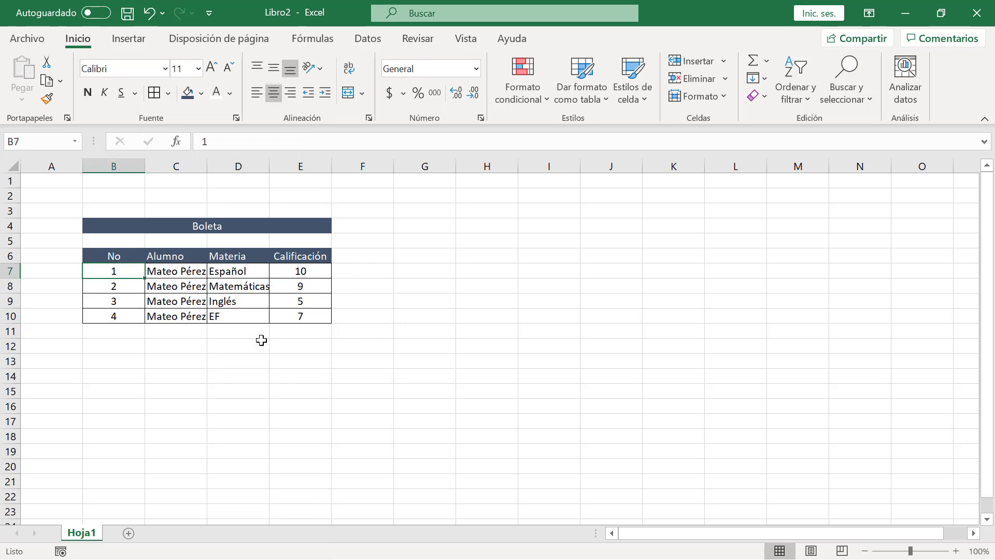
Step: Rename the worksheet Hoja1 as Boleta_1
{"action": "double_click", "coordinate": [88, 534]}
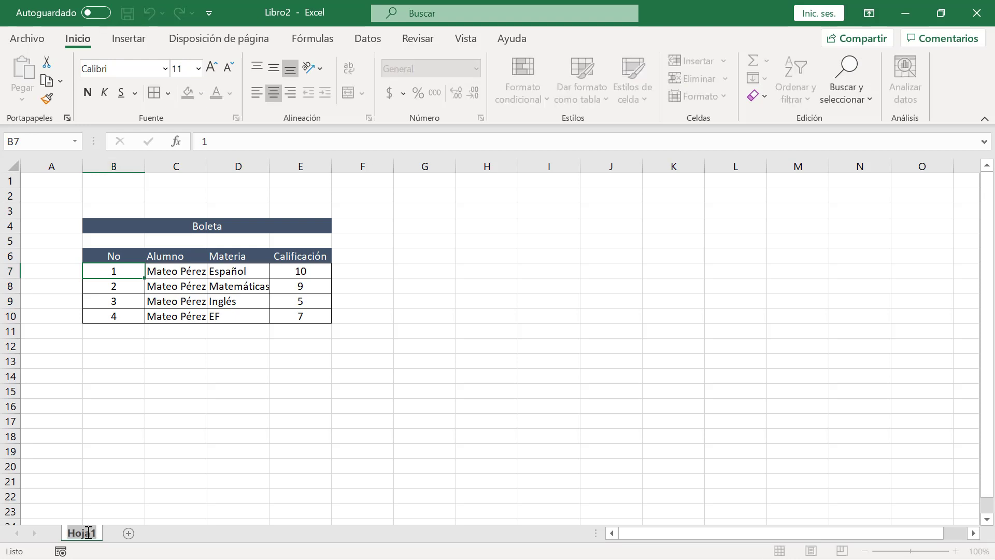
{"action": "type", "text": "Bo"}
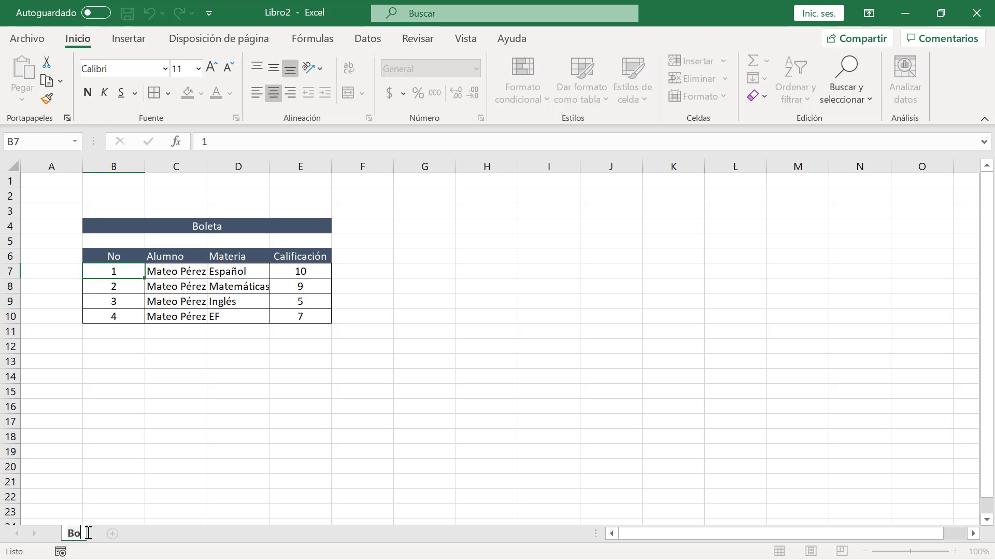
{"action": "type", "text": "leta_1"}
{"action": "key", "text": "Return"}
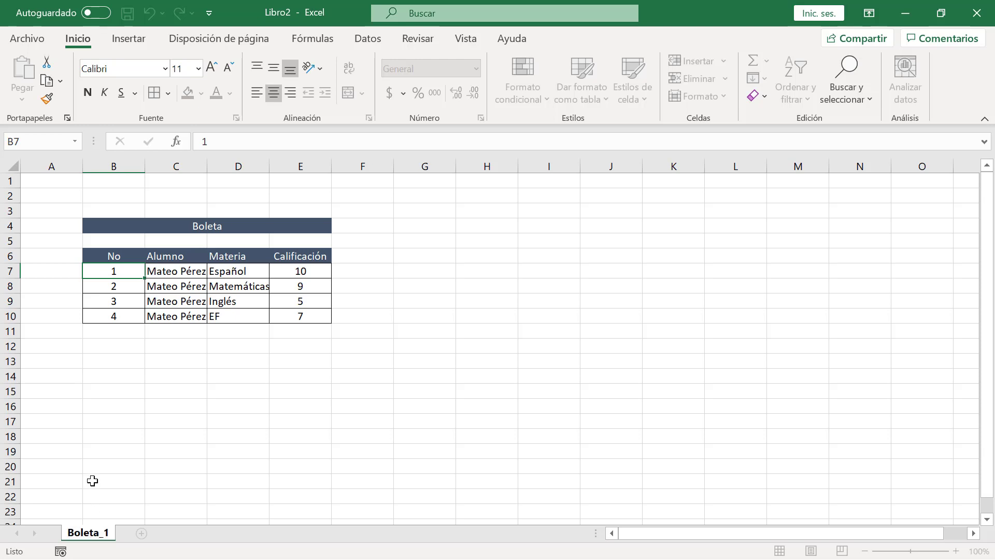
{"action": "left_click", "coordinate": [93, 481]}
{"action": "left_click", "coordinate": [114, 269]}
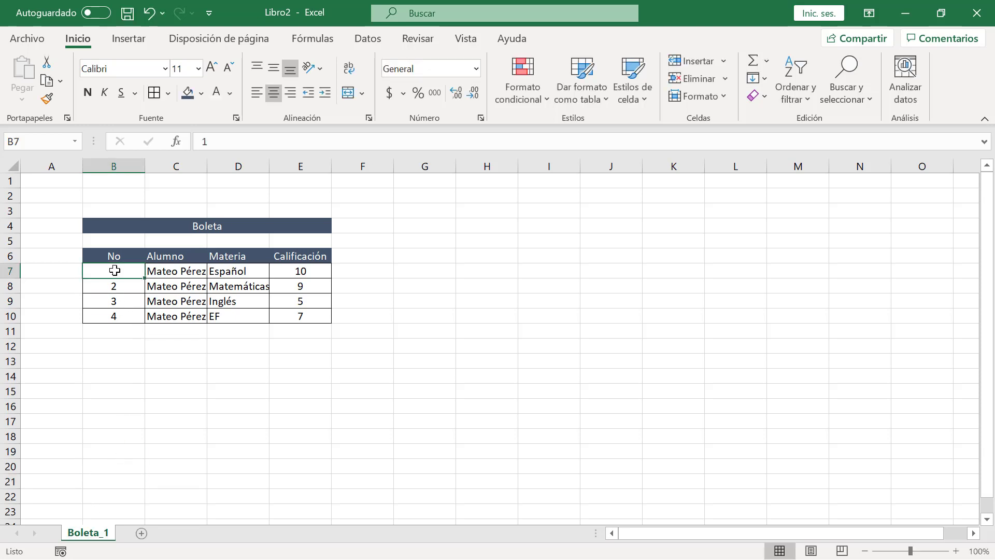
Step: Set the tab color of the Boleta_1 sheet to the dark green theme color
{"action": "right_click", "coordinate": [90, 537]}
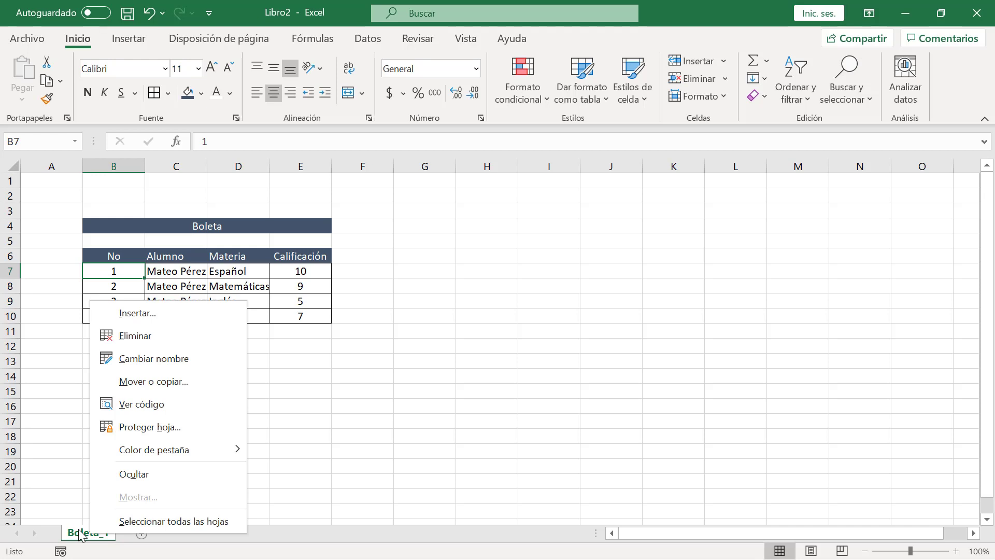
{"action": "mouse_move", "coordinate": [197, 456]}
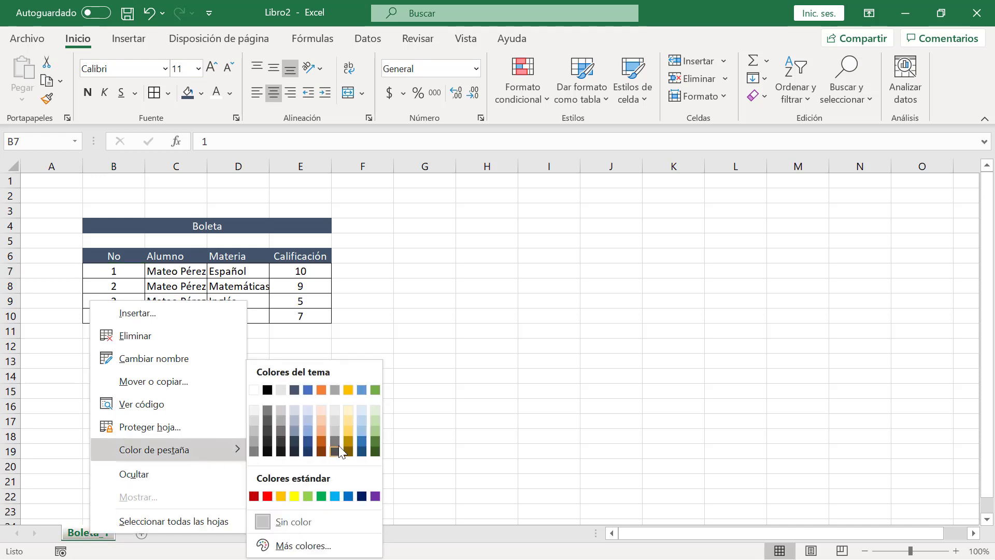
{"action": "left_click", "coordinate": [375, 442]}
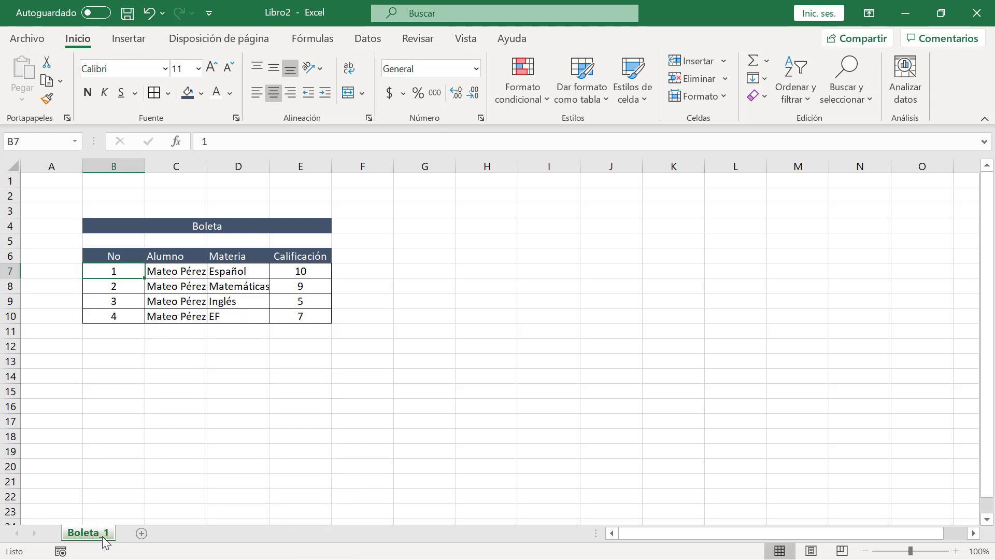
Step: Add a new blank worksheet after Boleta_1 and return to the Boleta_1 sheet
{"action": "left_click", "coordinate": [142, 534]}
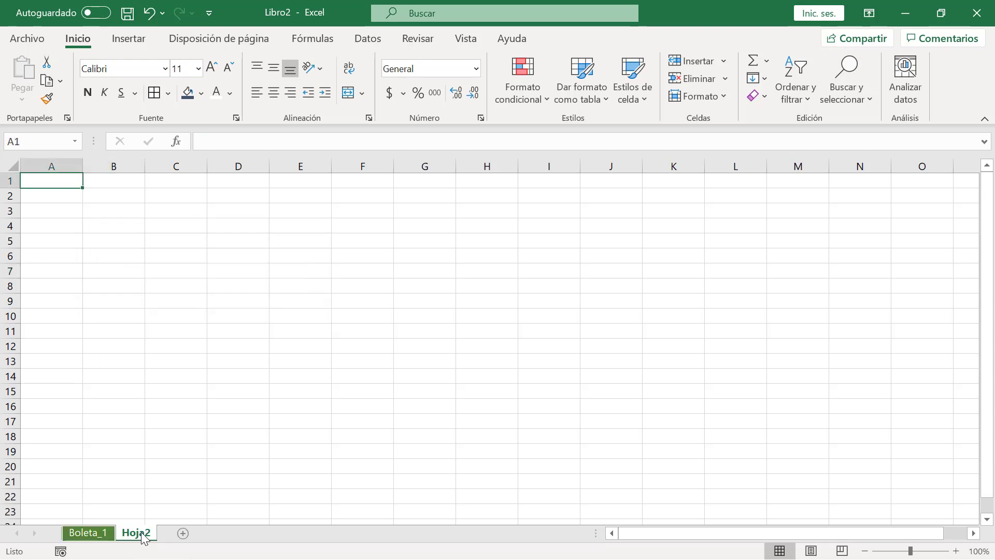
{"action": "left_click", "coordinate": [94, 536]}
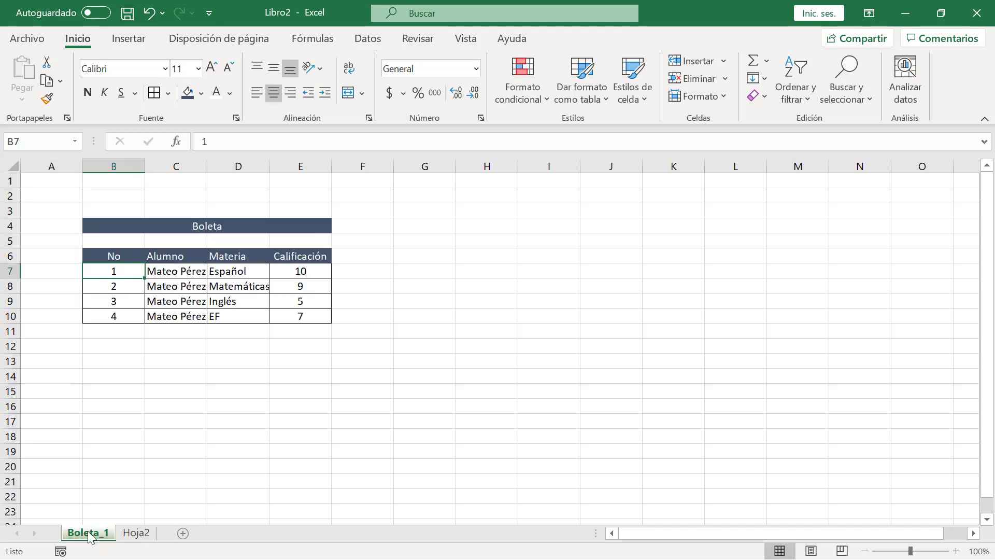